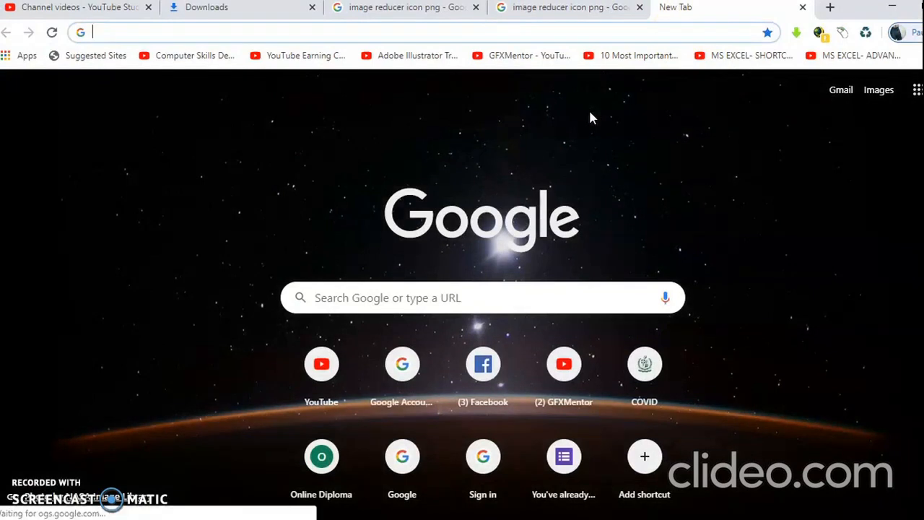
Search Google for "youtube thumnail size" and read the recommended thumbnail dimensions in the results.
{"action": "left_click", "coordinate": [468, 301]}
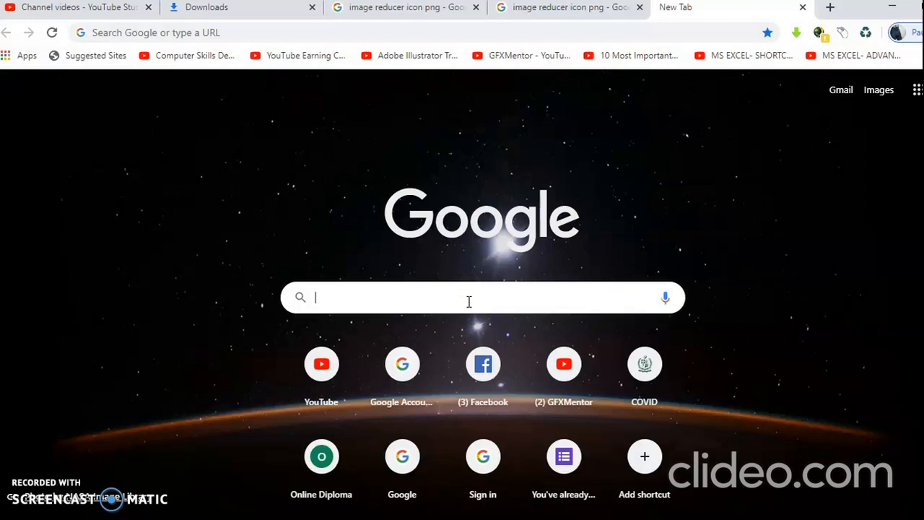
{"action": "type", "text": "yout"}
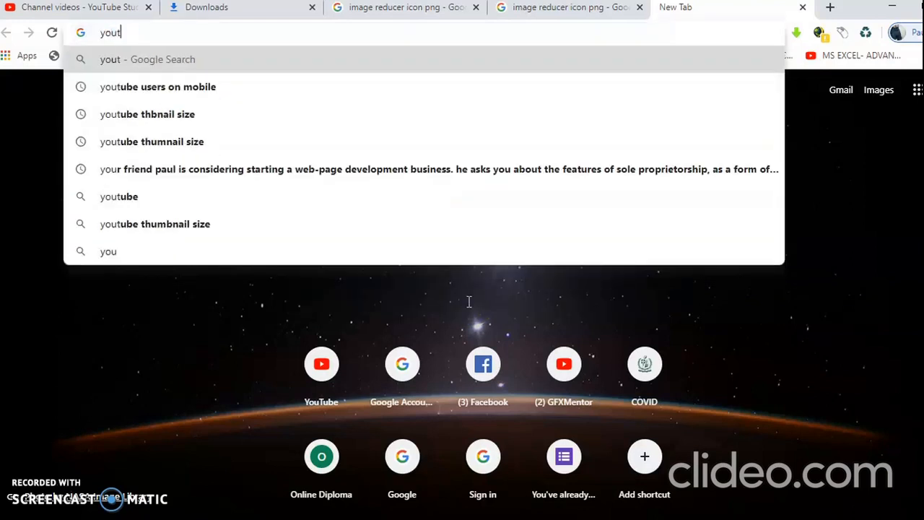
{"action": "type", "text": "ube thumnail size"}
{"action": "key", "text": "Return"}
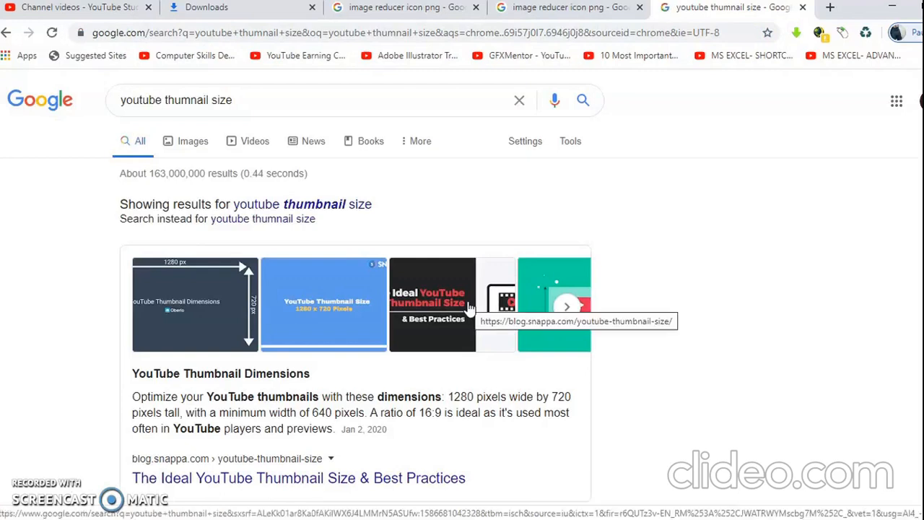
{"action": "scroll", "coordinate": [469, 308], "scroll_direction": "down", "scroll_amount": 1}
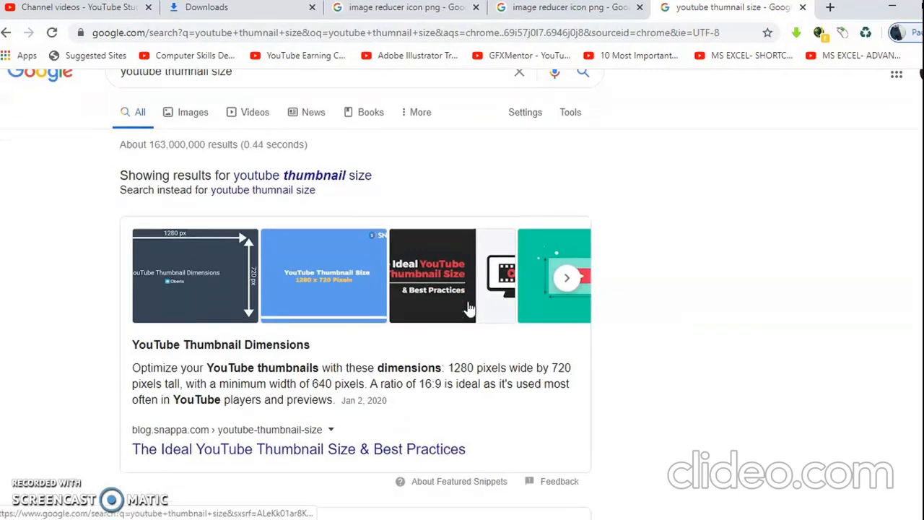
{"action": "scroll", "coordinate": [470, 308], "scroll_direction": "down", "scroll_amount": 1}
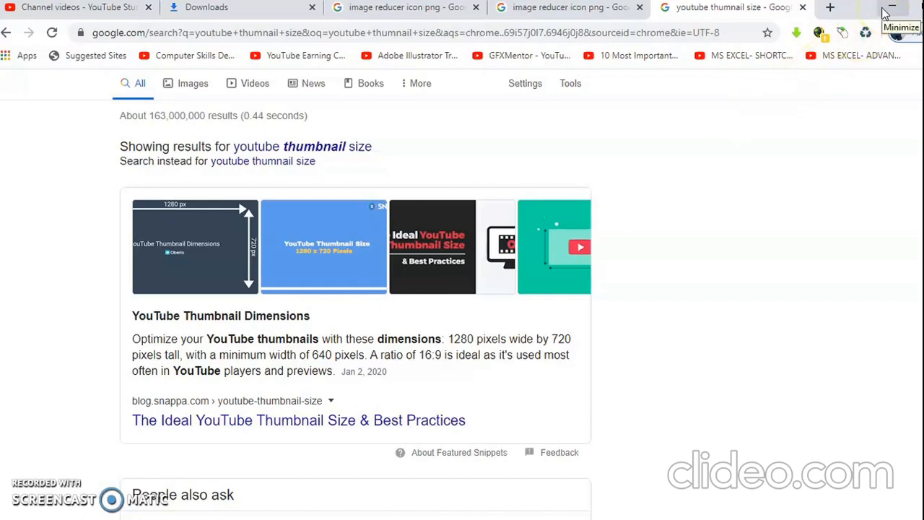
Leave the browser for the desktop, view the full-screen-icon-png-21 arrow image, and close it.
{"action": "left_click", "coordinate": [885, 13]}
{"action": "left_click", "coordinate": [886, 13]}
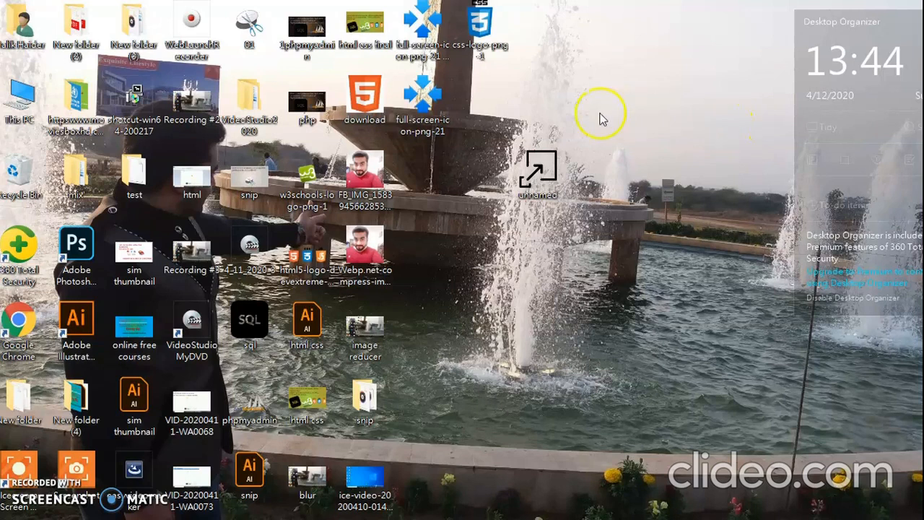
{"action": "double_click", "coordinate": [440, 119]}
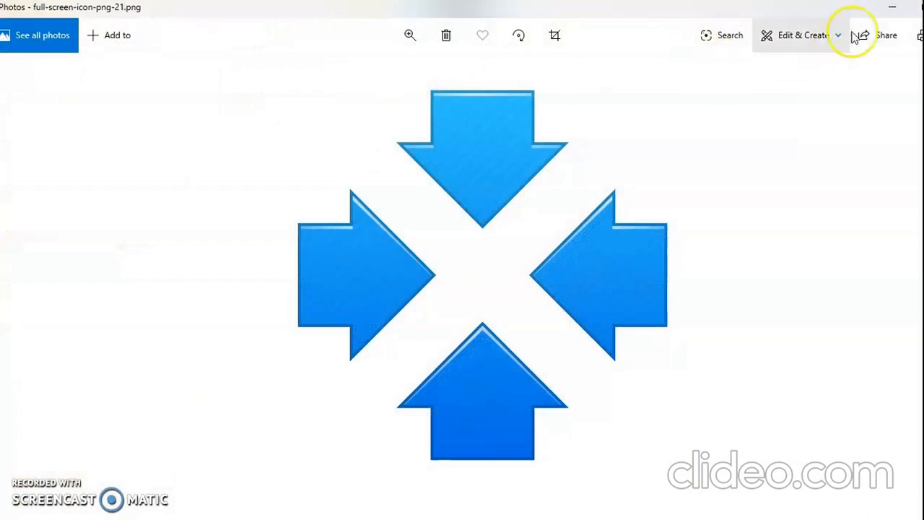
{"action": "key", "text": "alt+F4"}
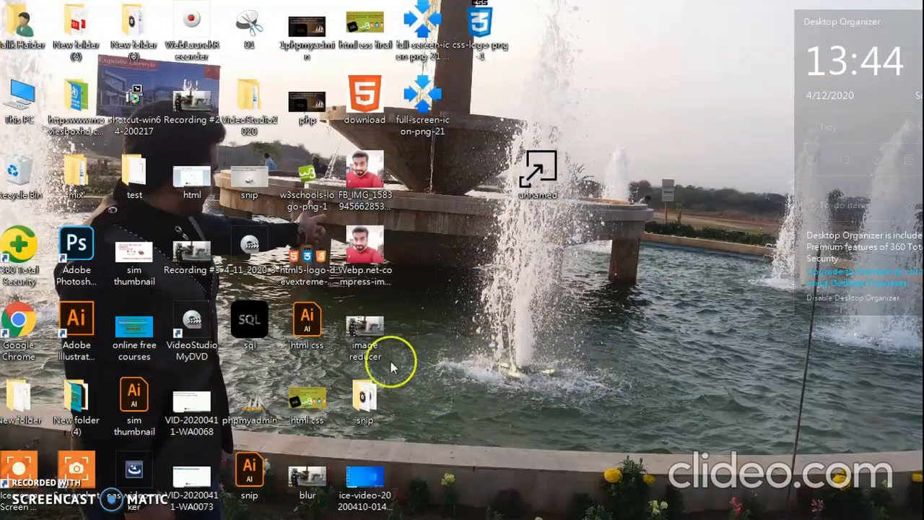
Launch Adobe Illustrator from the desktop and start a new document.
{"action": "double_click", "coordinate": [71, 336]}
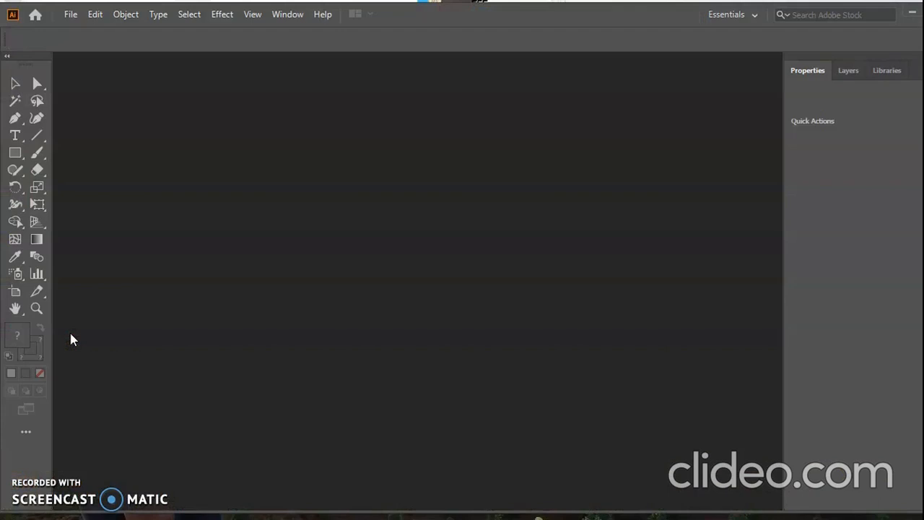
{"action": "left_click", "coordinate": [72, 15]}
{"action": "left_click", "coordinate": [81, 32]}
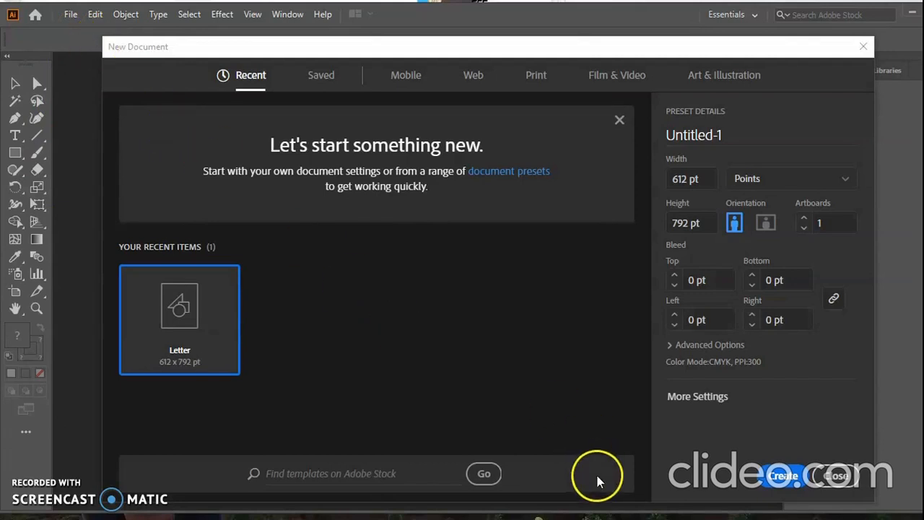
{"action": "left_click", "coordinate": [538, 514]}
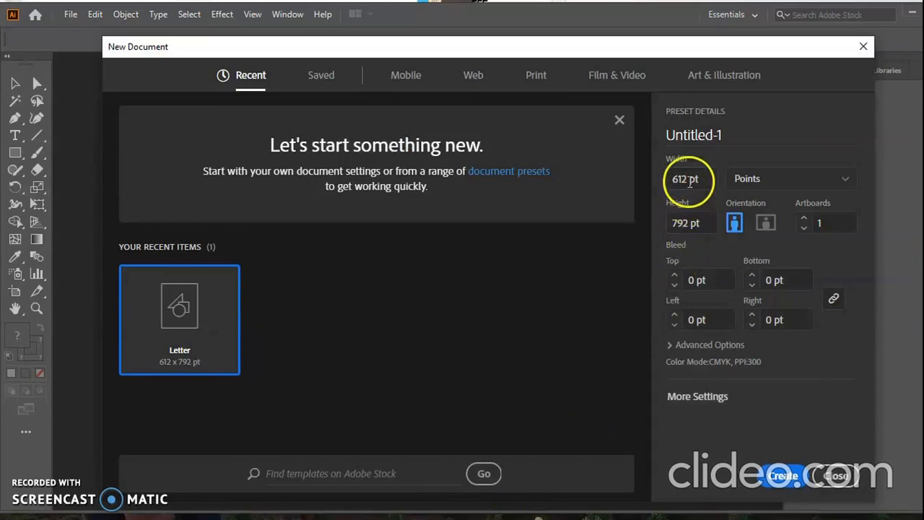
Set the new document's width to 1280 pt and create the document.
{"action": "left_click", "coordinate": [688, 180]}
{"action": "left_click", "coordinate": [686, 181]}
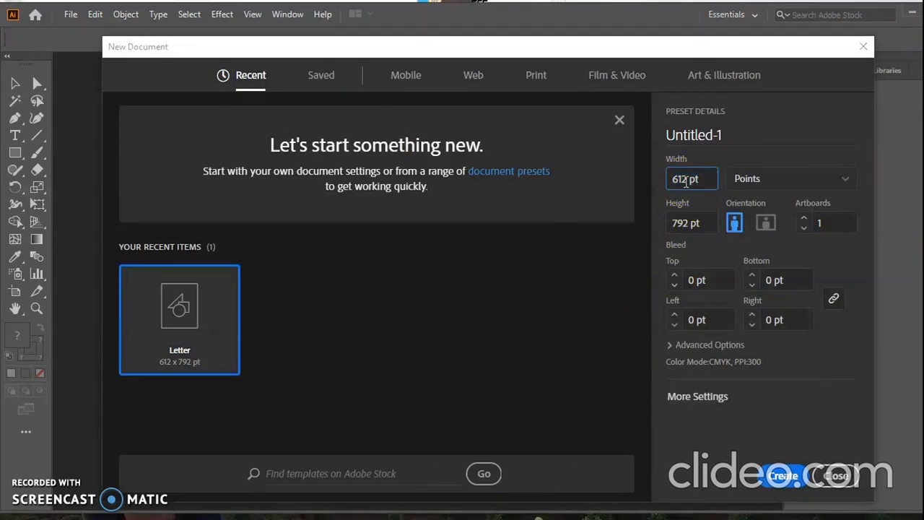
{"action": "key", "text": "BackSpace"}
{"action": "key", "text": "BackSpace"}
{"action": "type", "text": "1280"}
{"action": "left_click", "coordinate": [693, 182]}
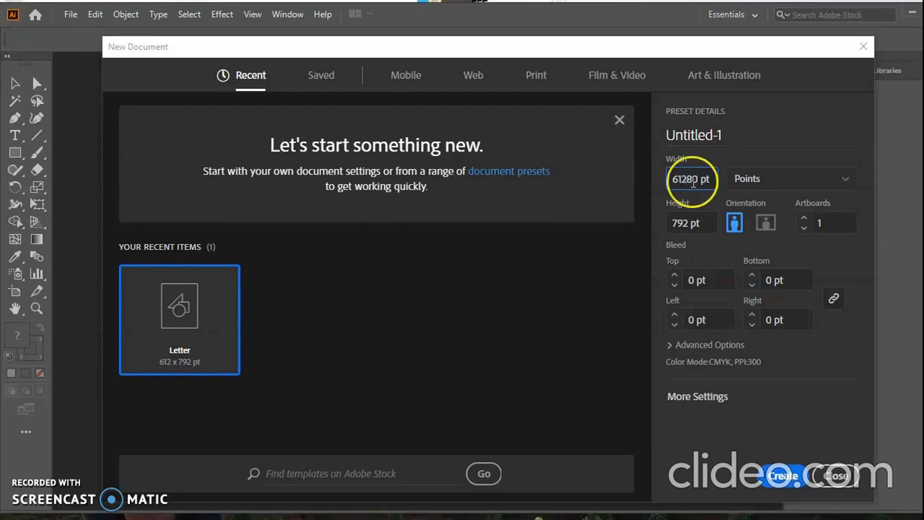
{"action": "key", "text": "BackSpace"}
{"action": "key", "text": "BackSpace"}
{"action": "key", "text": "BackSpace"}
{"action": "key", "text": "BackSpace"}
{"action": "key", "text": "BackSpace"}
{"action": "type", "text": "1280"}
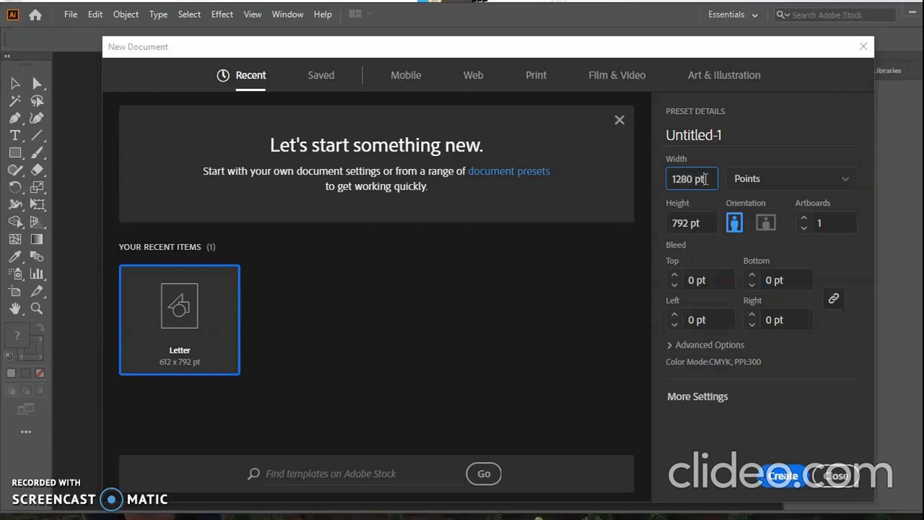
{"action": "key", "text": "BackSpace"}
{"action": "type", "text": "t"}
{"action": "key", "text": "Return"}
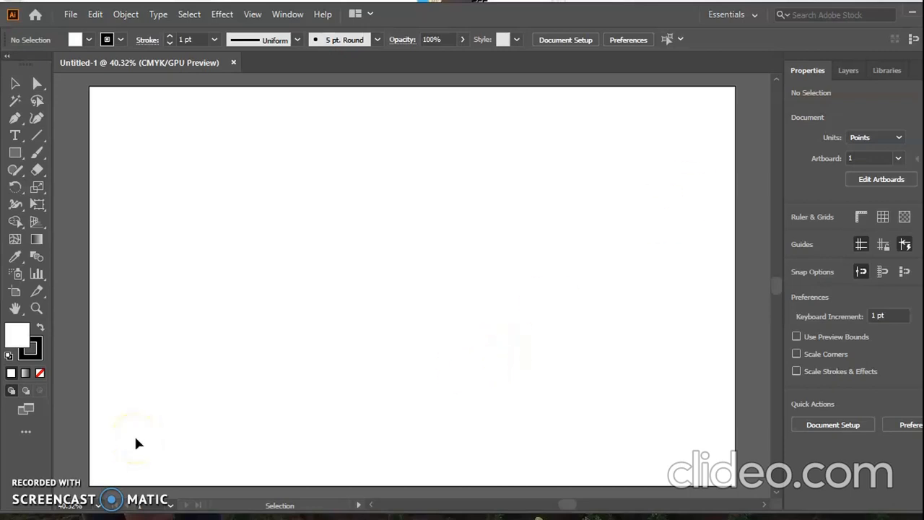
Edit the artboard and set its height to 720 pt.
{"action": "left_click", "coordinate": [878, 181]}
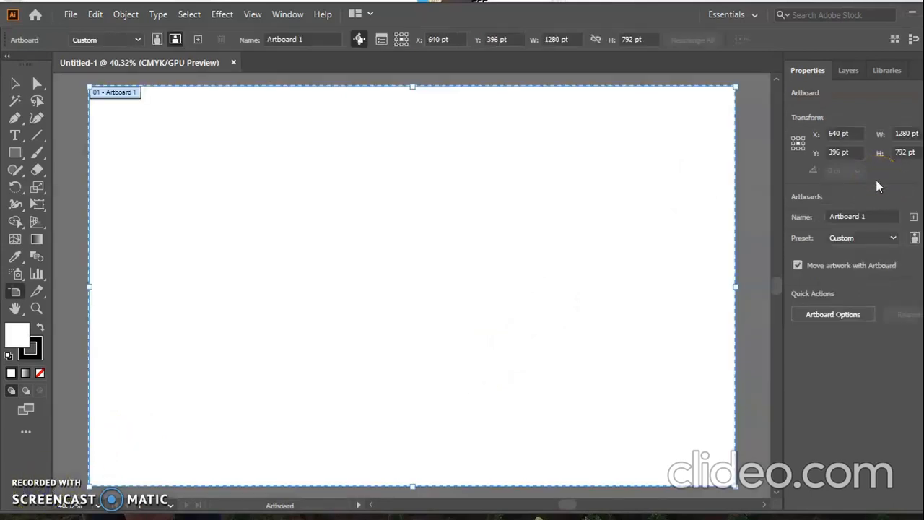
{"action": "left_click", "coordinate": [906, 151]}
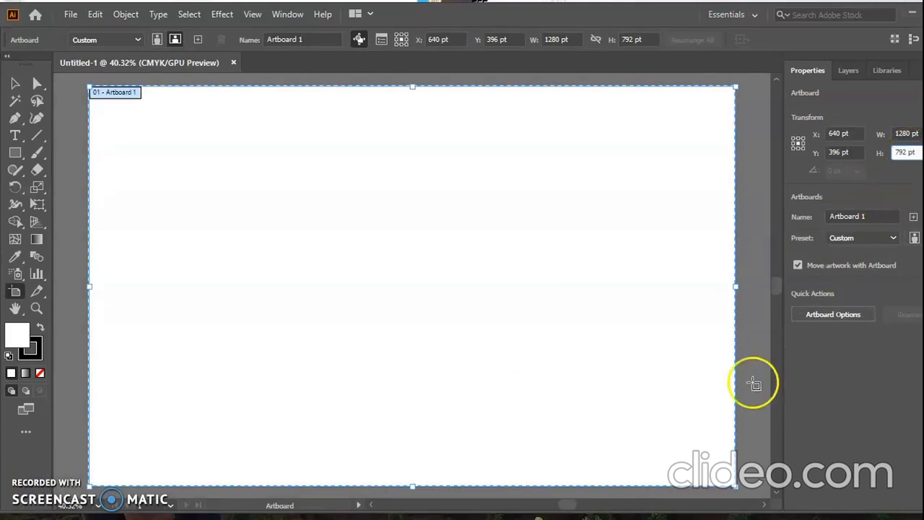
{"action": "left_click", "coordinate": [504, 516]}
{"action": "left_click", "coordinate": [592, 516]}
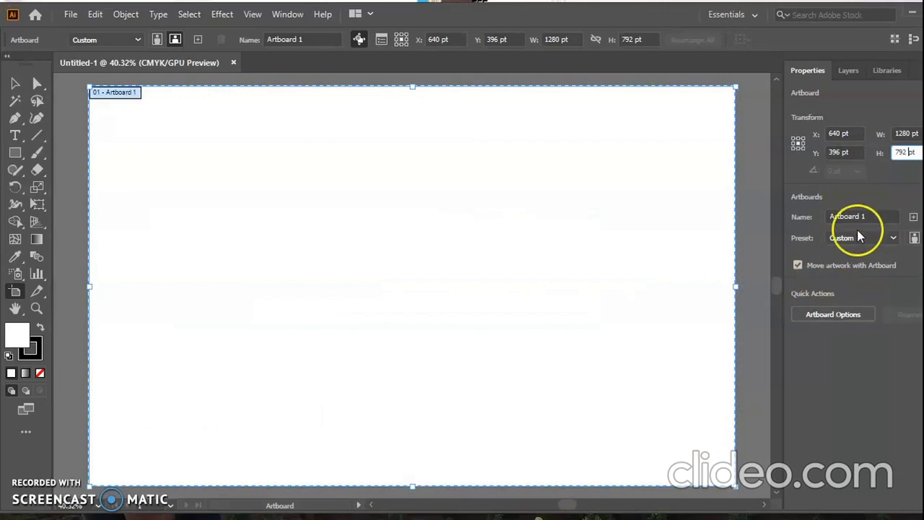
{"action": "key", "text": "BackSpace"}
{"action": "key", "text": "BackSpace"}
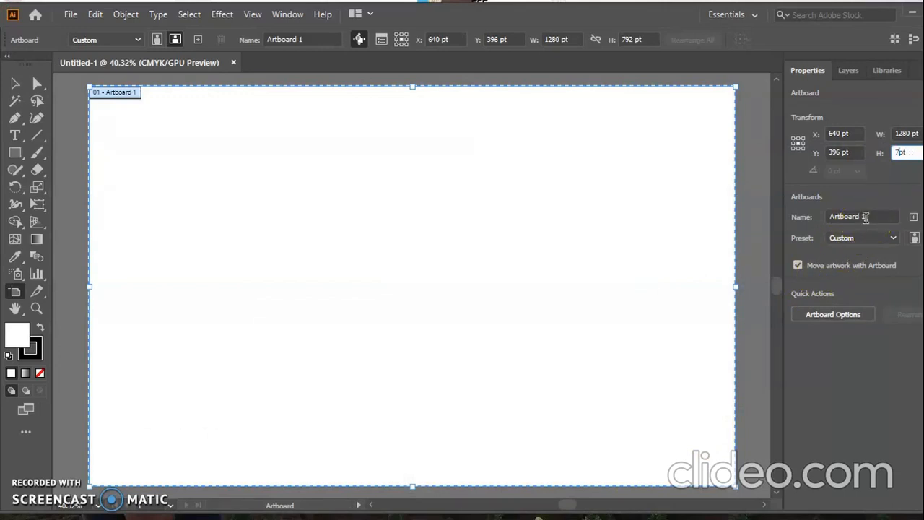
{"action": "type", "text": "20"}
{"action": "key", "text": "Return"}
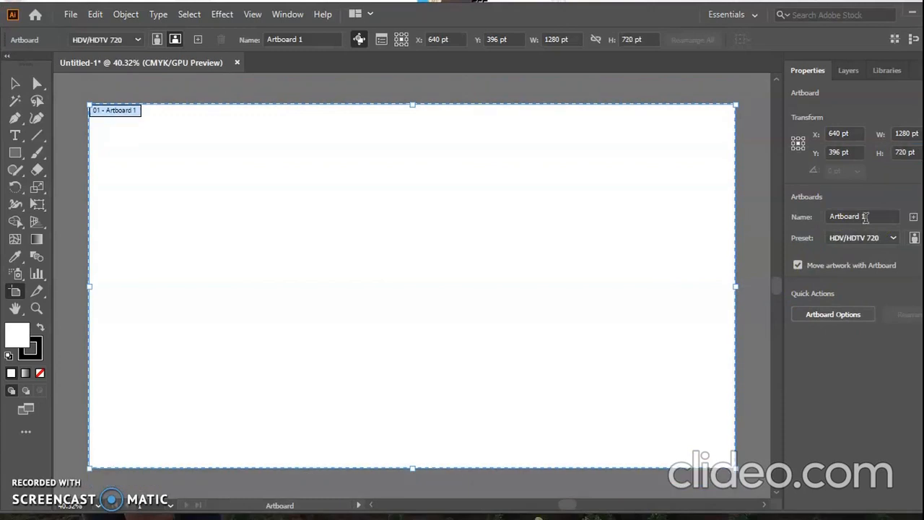
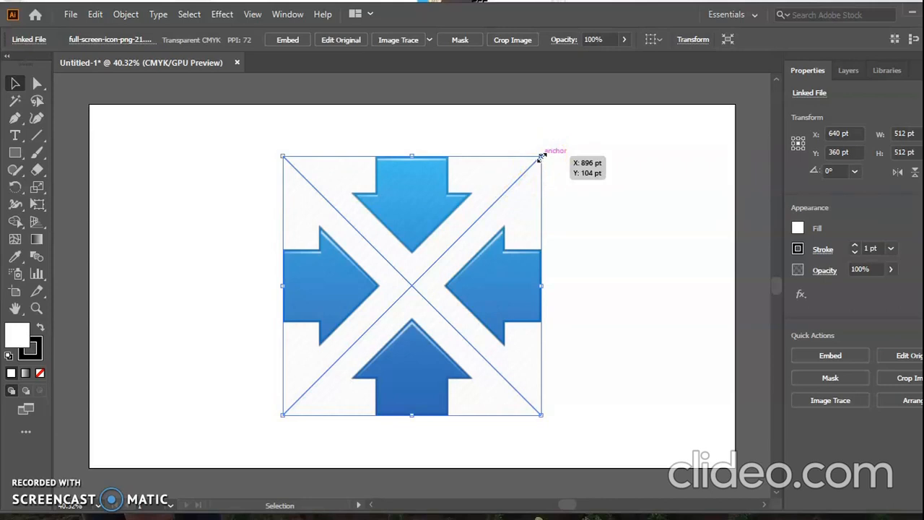
Scale the placed arrow icon down to about 280 pt square and move it to about X 742, Y 426 pt.
{"action": "left_click_drag", "start_coordinate": [541, 156], "coordinate": [425, 273]}
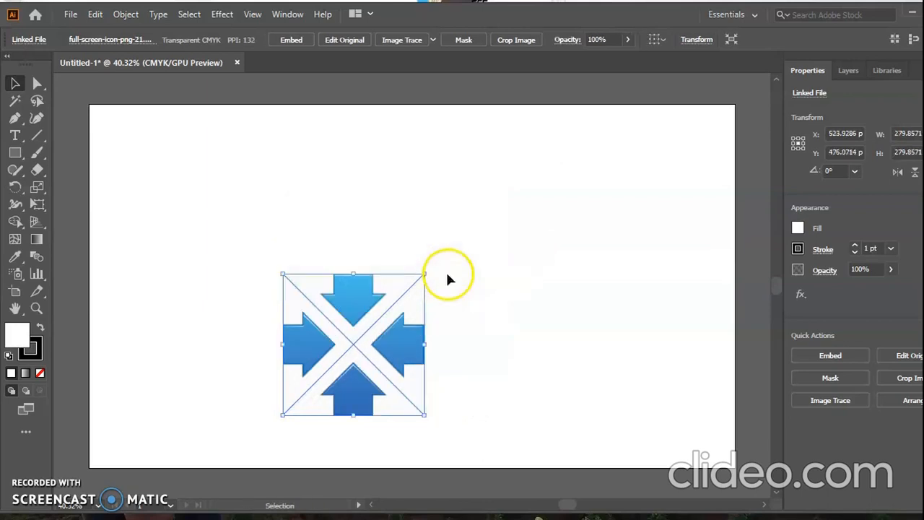
{"action": "left_click_drag", "start_coordinate": [359, 321], "coordinate": [471, 302]}
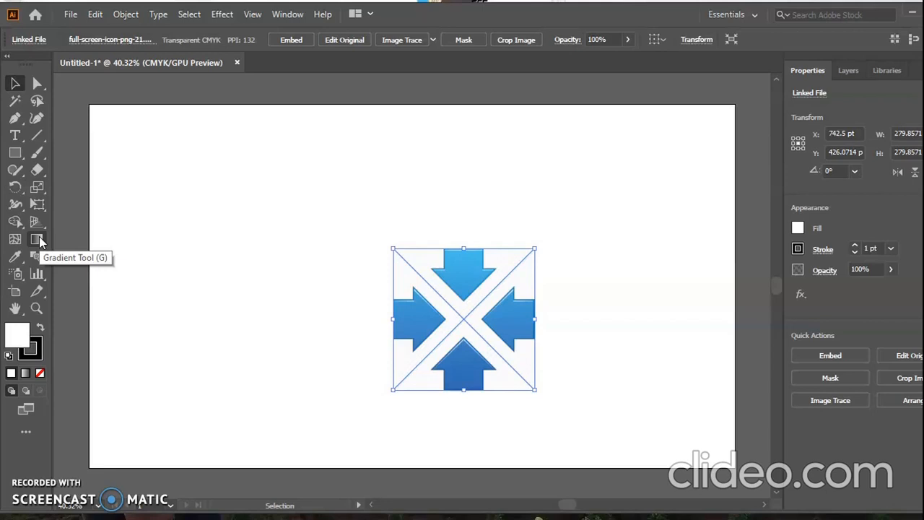
Draw a 1280 × 720 pt rectangle covering the whole artboard and send it to the back behind the arrow icon.
{"action": "left_click", "coordinate": [16, 152]}
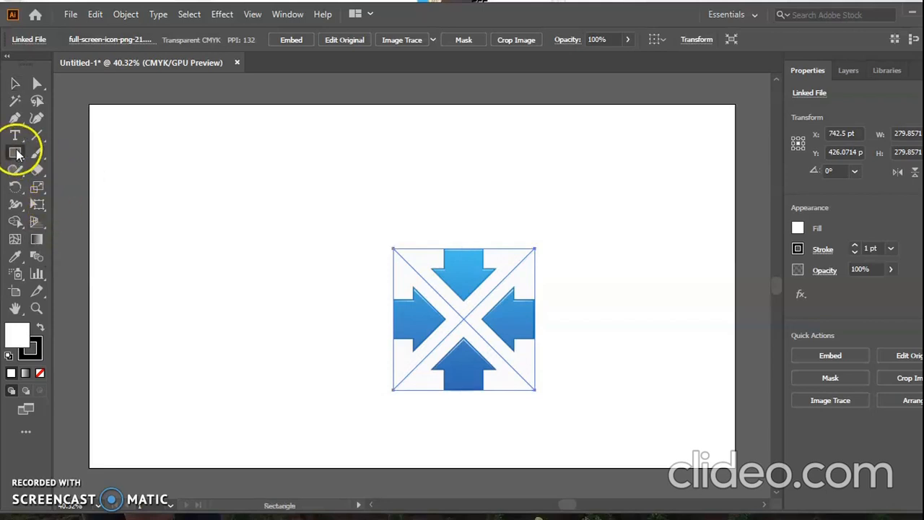
{"action": "left_click_drag", "start_coordinate": [89, 106], "coordinate": [735, 466]}
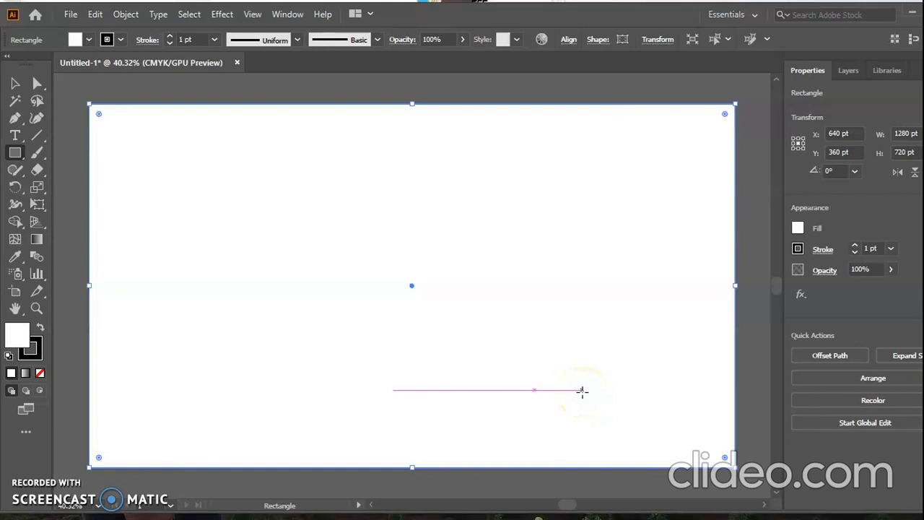
{"action": "right_click", "coordinate": [411, 288]}
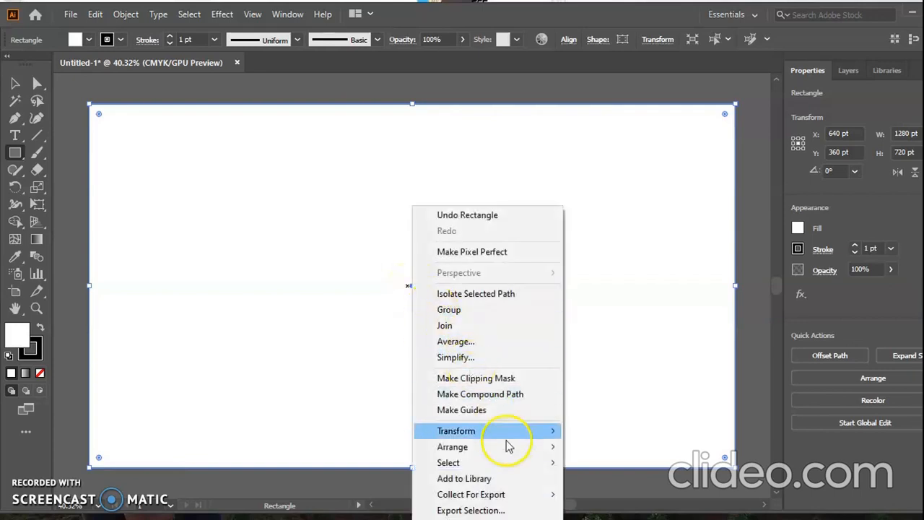
{"action": "mouse_move", "coordinate": [509, 447]}
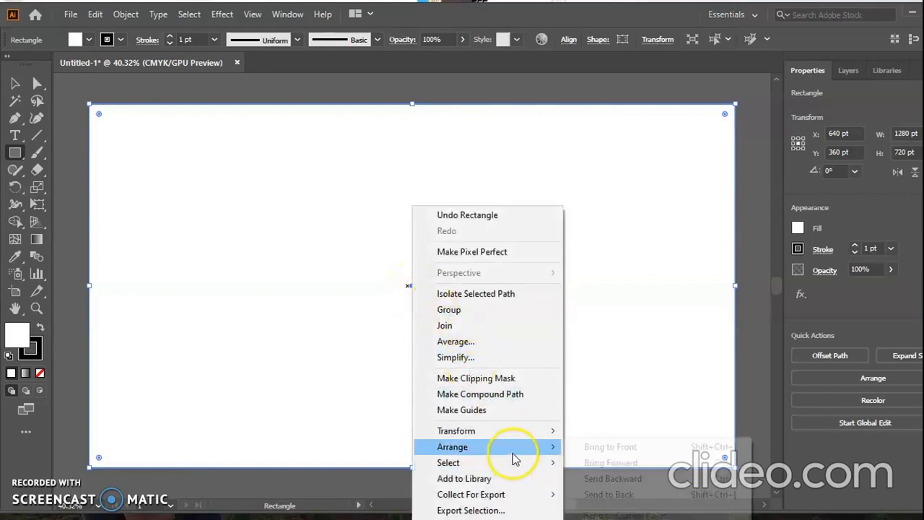
{"action": "left_click", "coordinate": [594, 447]}
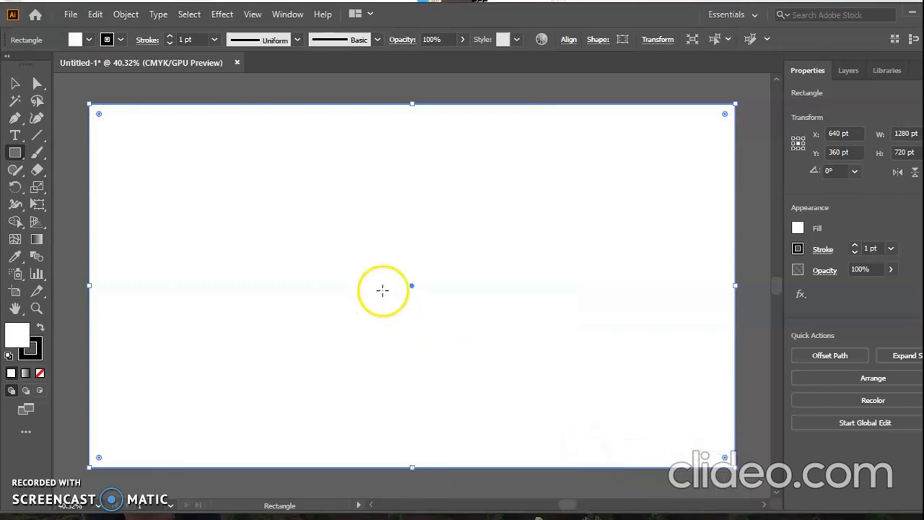
{"action": "right_click", "coordinate": [409, 288]}
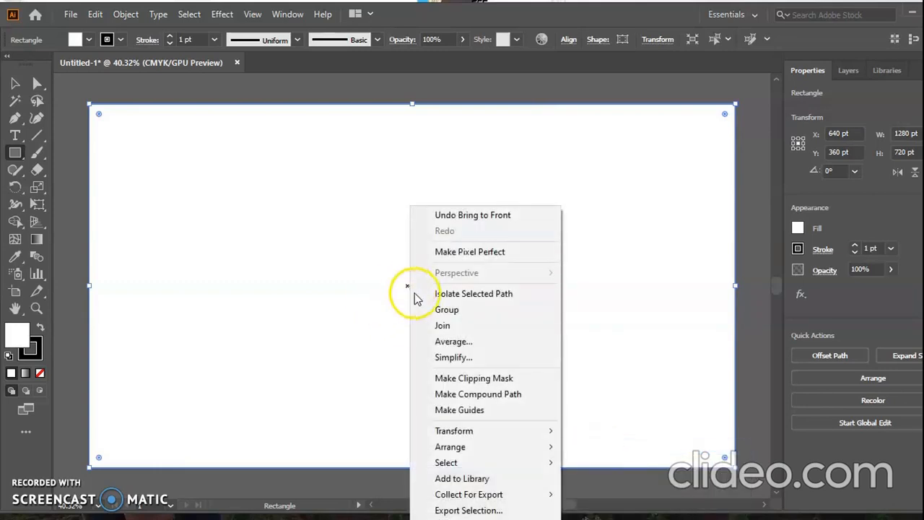
{"action": "mouse_move", "coordinate": [493, 451]}
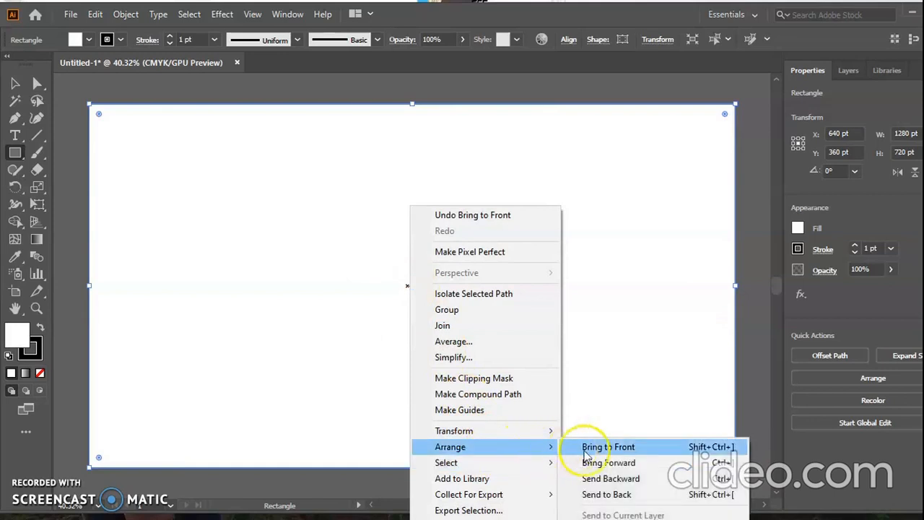
{"action": "left_click", "coordinate": [622, 494]}
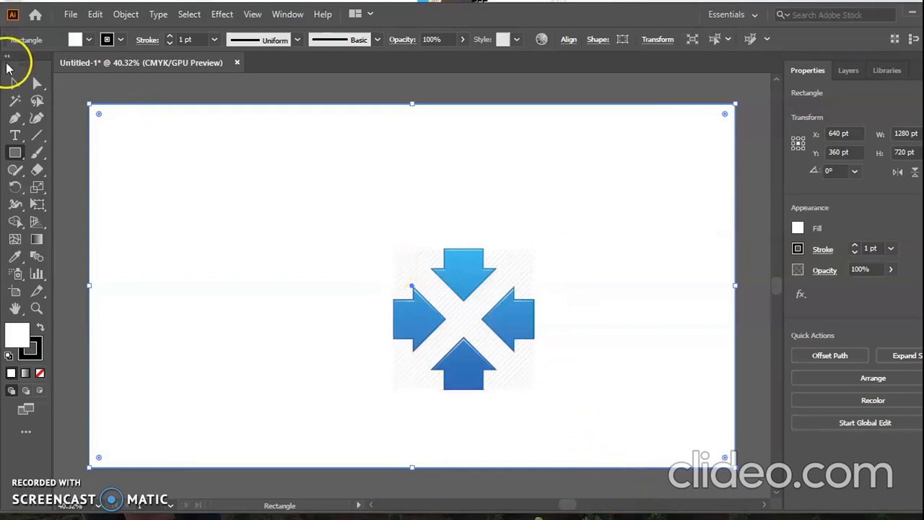
Move the arrow icon near the artboard's centre, at about X 651, Y 360 pt.
{"action": "left_click", "coordinate": [16, 83]}
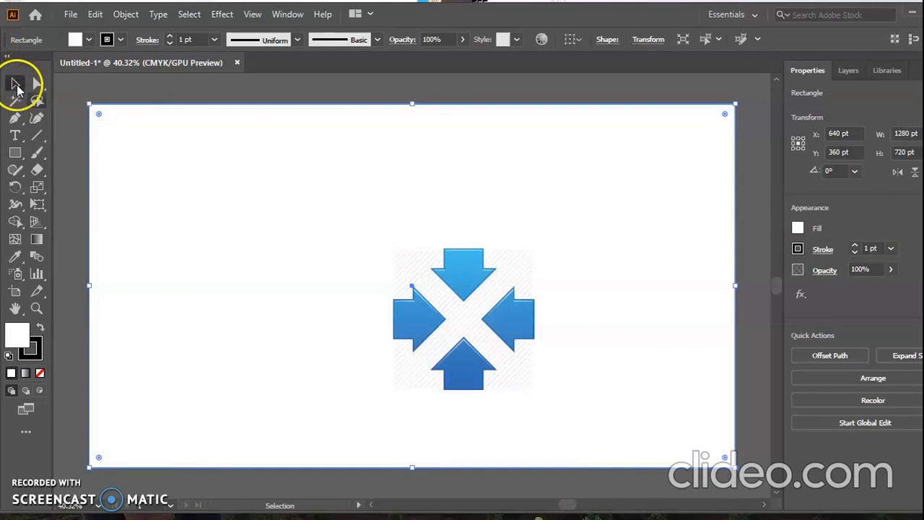
{"action": "left_click", "coordinate": [445, 299]}
{"action": "left_click_drag", "start_coordinate": [447, 304], "coordinate": [416, 287]}
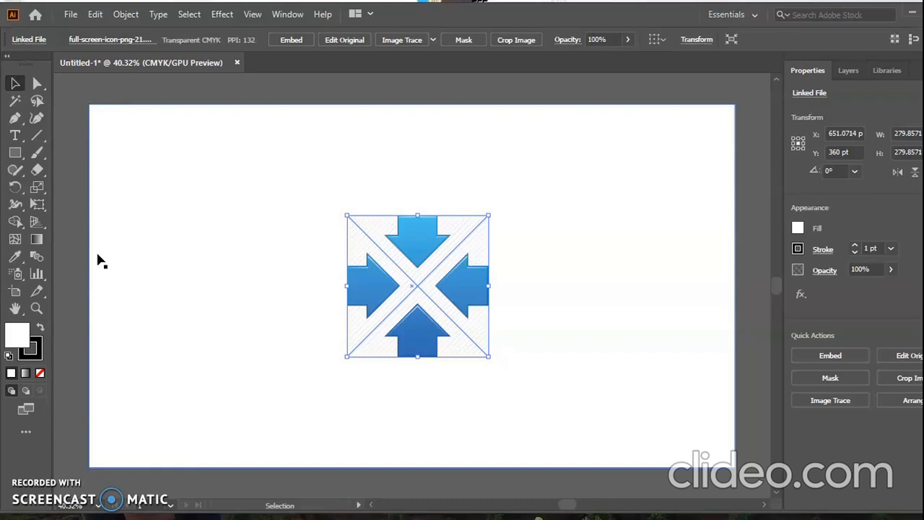
Fill the background rectangle with a radial gradient after trying the linear gradient type on it.
{"action": "left_click", "coordinate": [99, 257]}
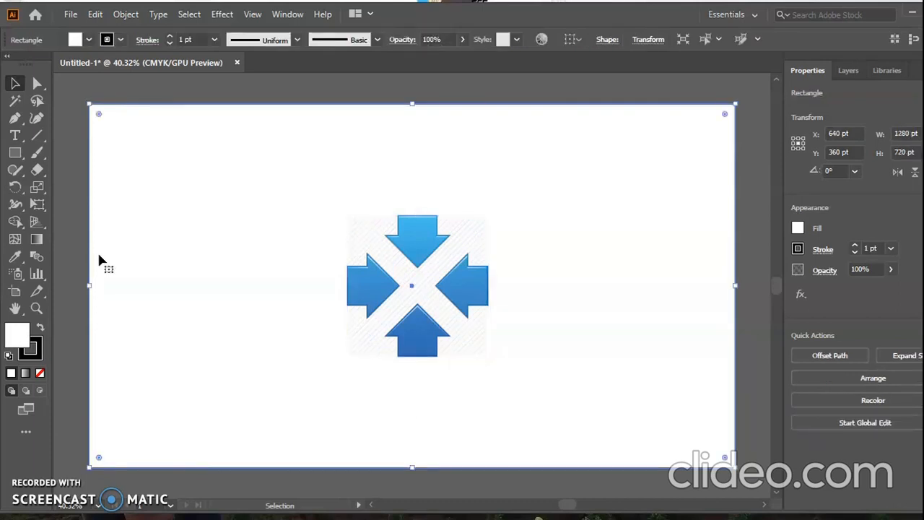
{"action": "left_click", "coordinate": [41, 238]}
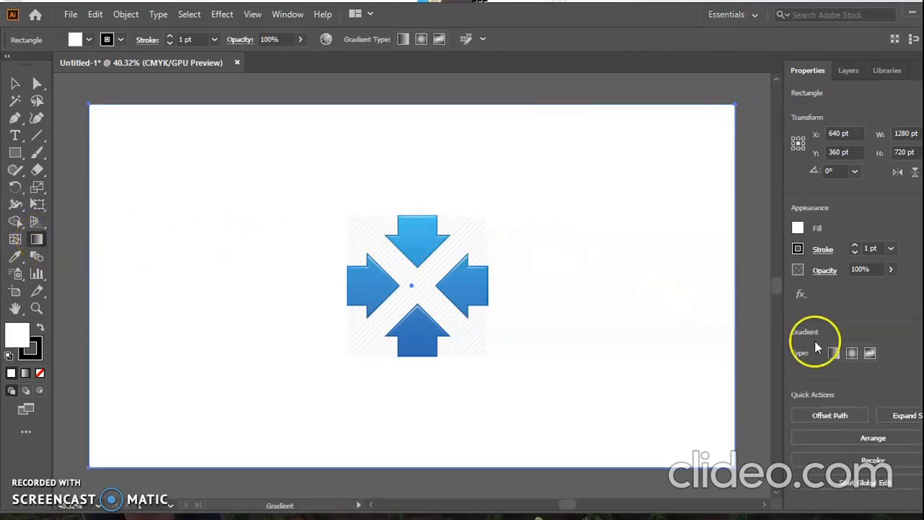
{"action": "left_click", "coordinate": [851, 361]}
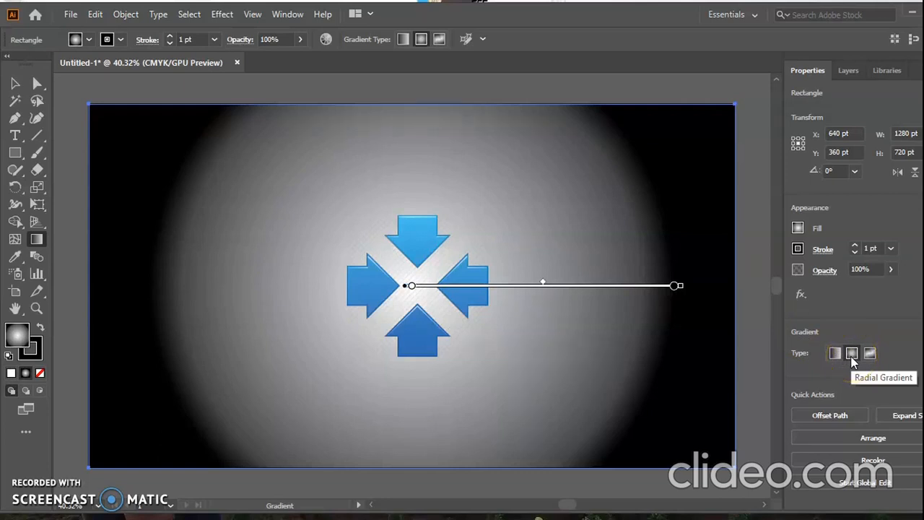
{"action": "left_click", "coordinate": [835, 355]}
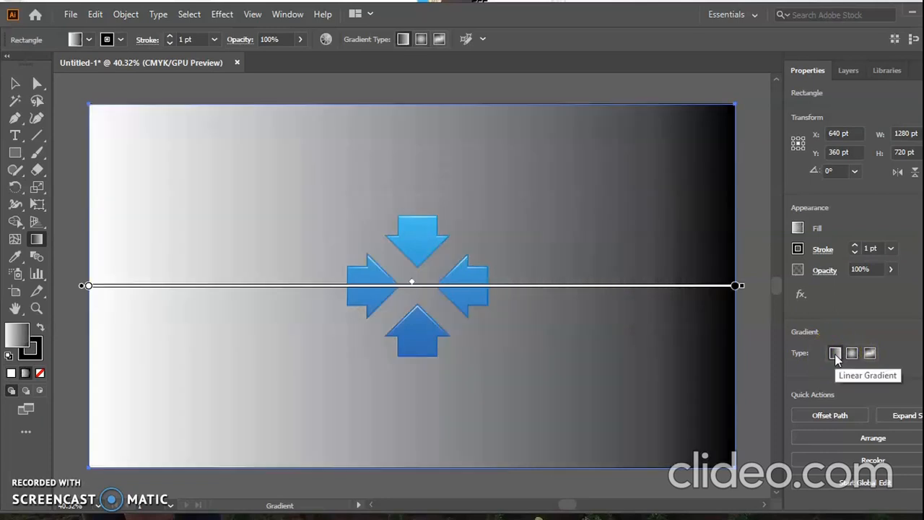
{"action": "left_click", "coordinate": [851, 356]}
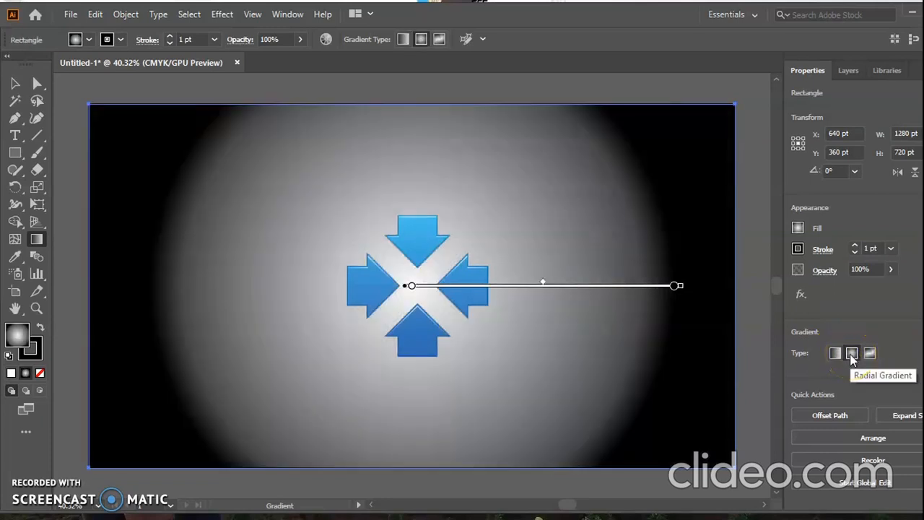
{"action": "left_click", "coordinate": [866, 358]}
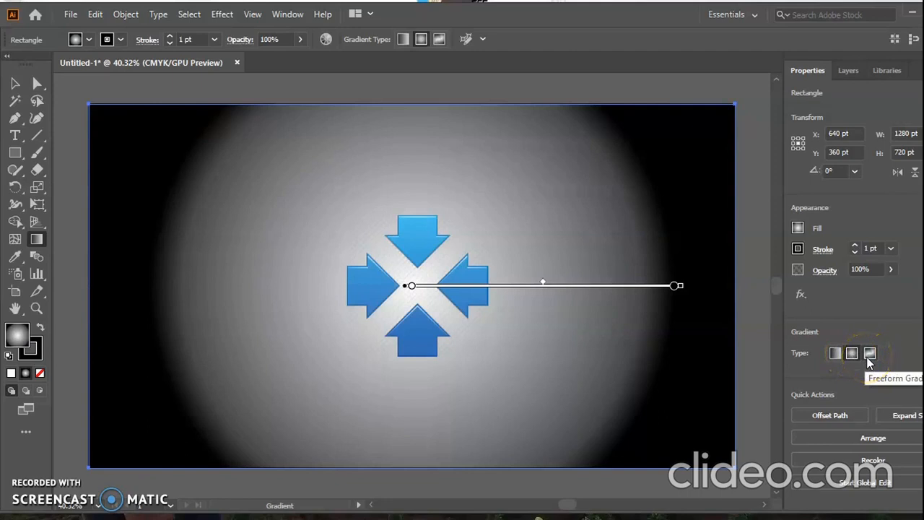
{"action": "left_click", "coordinate": [852, 358]}
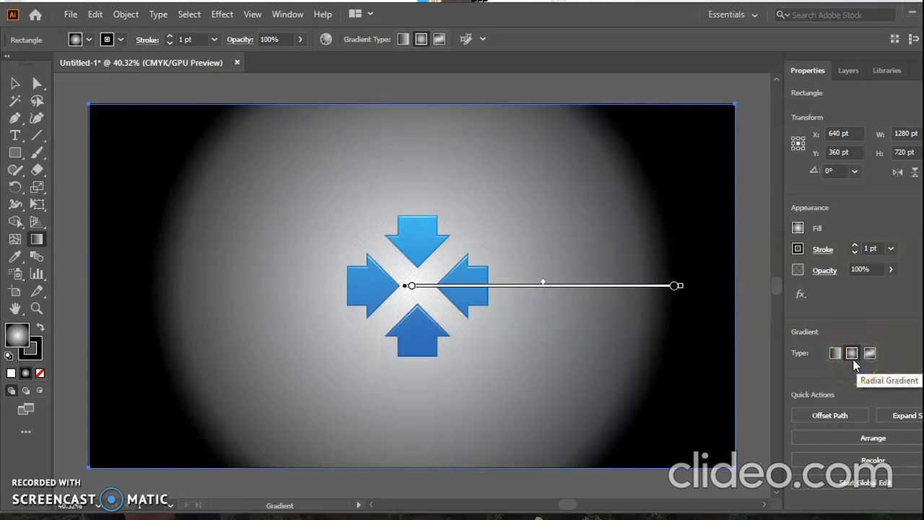
{"action": "left_click", "coordinate": [834, 355]}
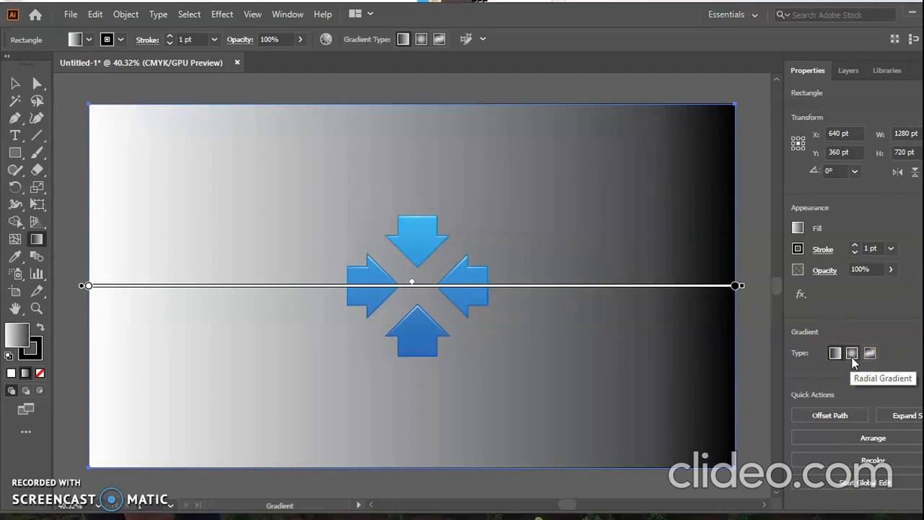
{"action": "left_click", "coordinate": [852, 358]}
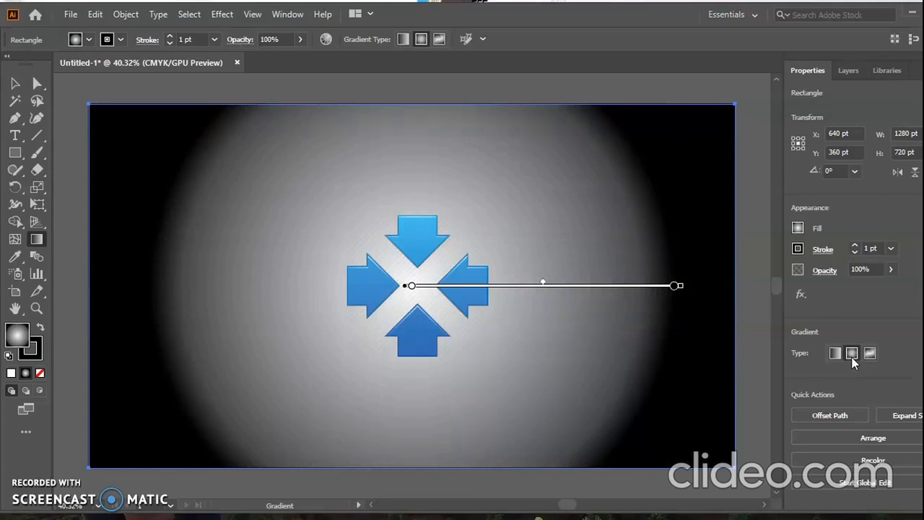
Recolour the background gradient's outer colour stop with the blue sampled from the icon's left-pointing arrow.
{"action": "left_click", "coordinate": [674, 286]}
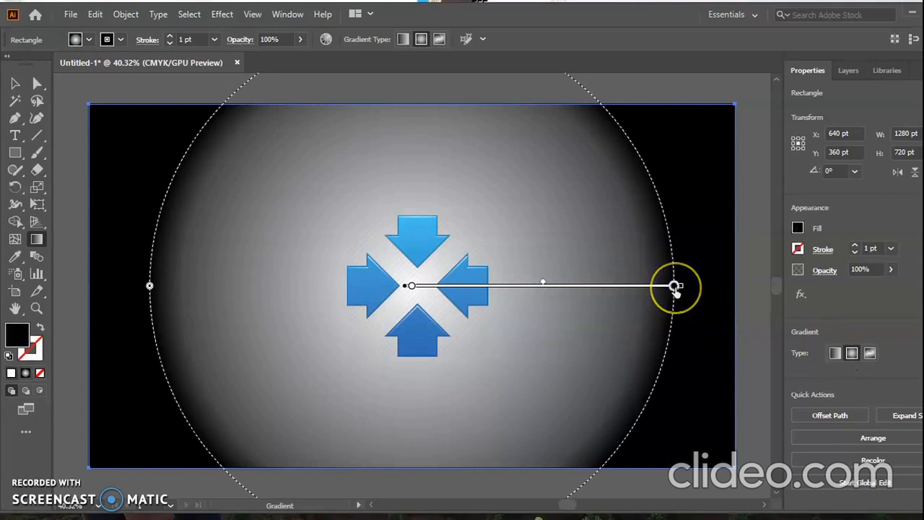
{"action": "double_click", "coordinate": [674, 286]}
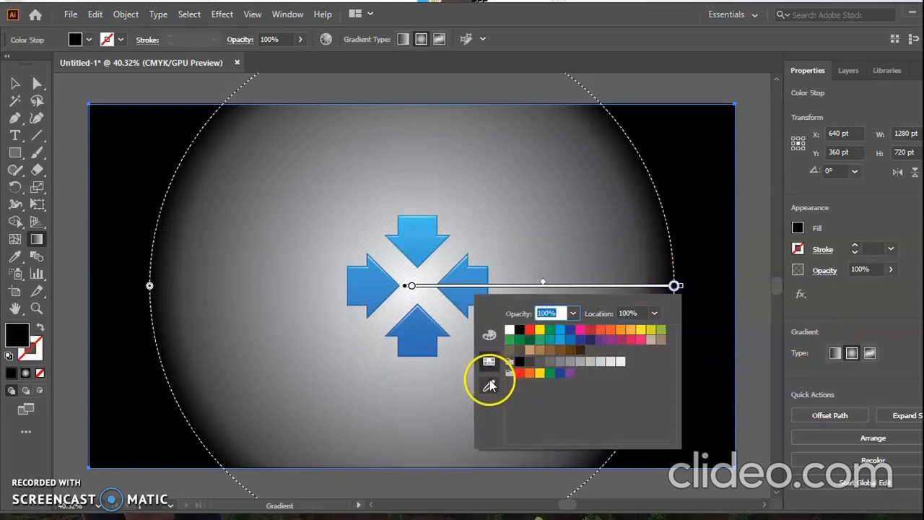
{"action": "left_click", "coordinate": [490, 384]}
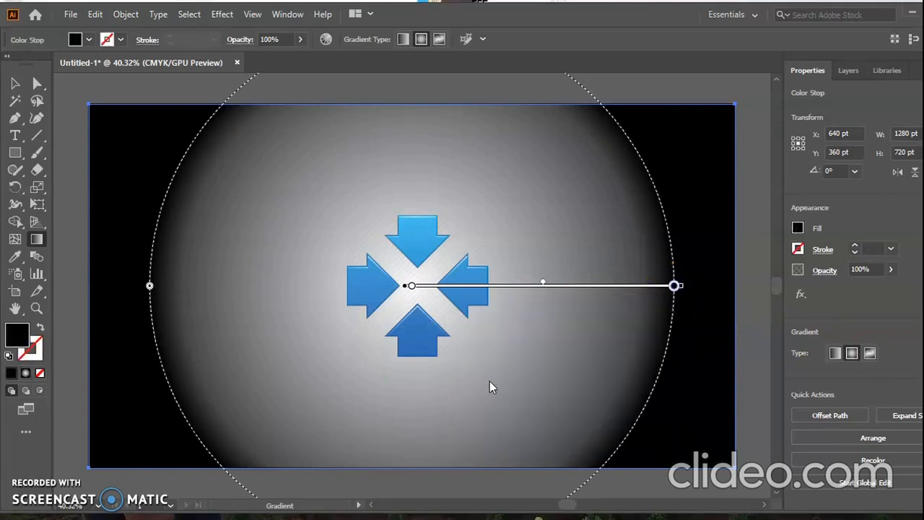
{"action": "left_click", "coordinate": [468, 294]}
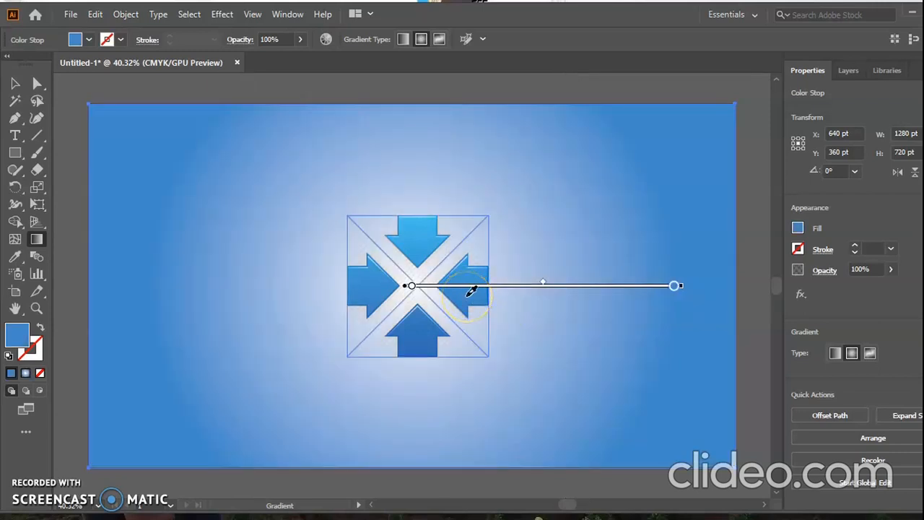
Try pink and orange swatches on the gradient's centre colour stop and settle on the yellow C=5 M=0 Y=90 K=0.
{"action": "left_click", "coordinate": [411, 286]}
{"action": "double_click", "coordinate": [412, 286]}
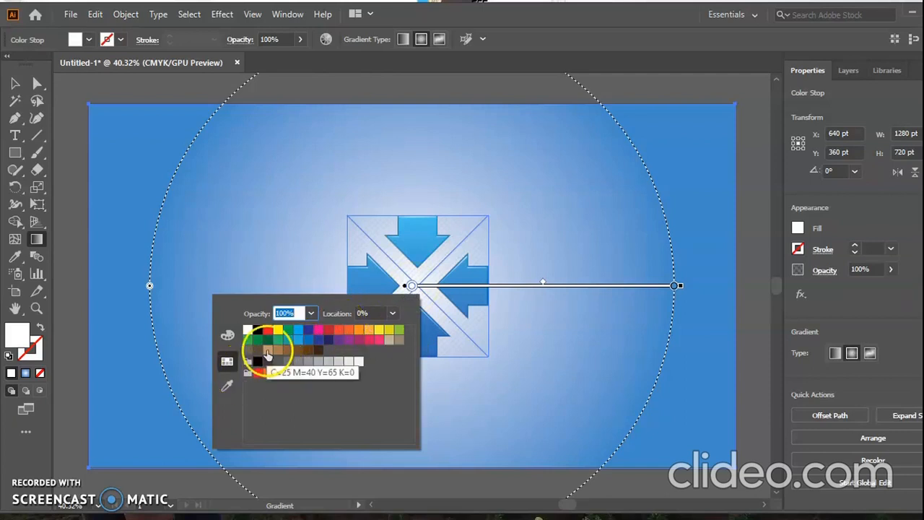
{"action": "left_click", "coordinate": [318, 330]}
{"action": "left_click", "coordinate": [338, 330]}
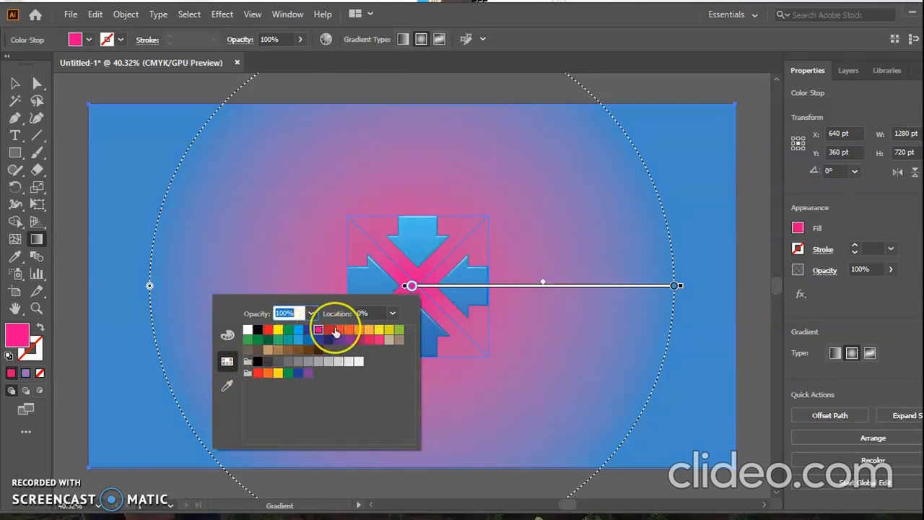
{"action": "left_click", "coordinate": [348, 331]}
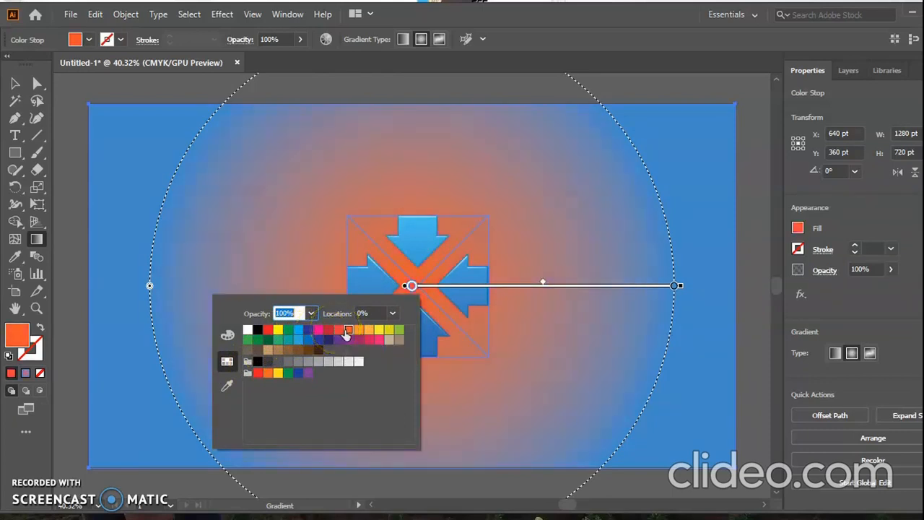
{"action": "left_click", "coordinate": [360, 332]}
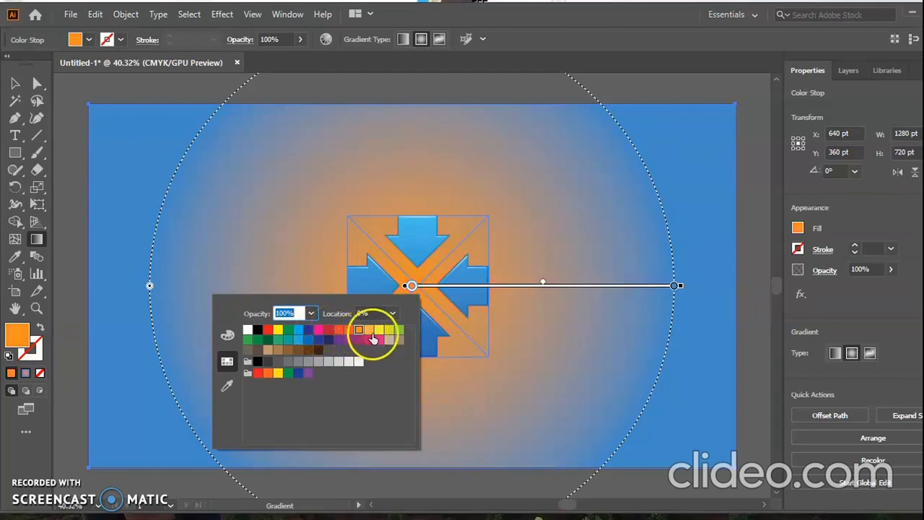
{"action": "left_click", "coordinate": [380, 333]}
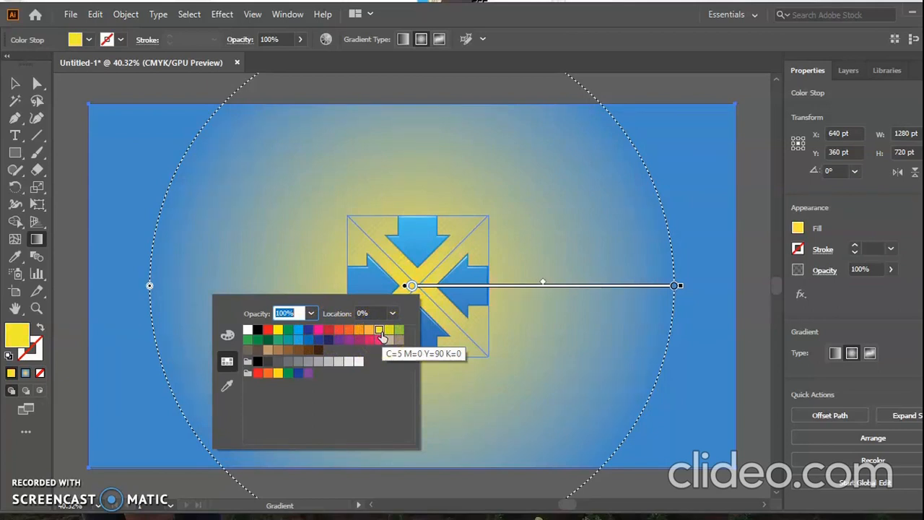
Mute the gradient's outer colour stop to the greyish blue 779FBC.
{"action": "left_click", "coordinate": [676, 287]}
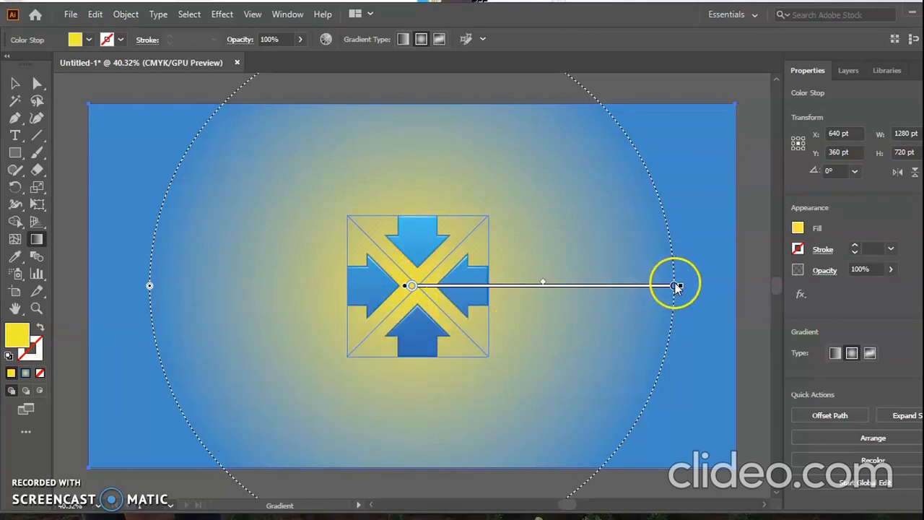
{"action": "left_click", "coordinate": [674, 287]}
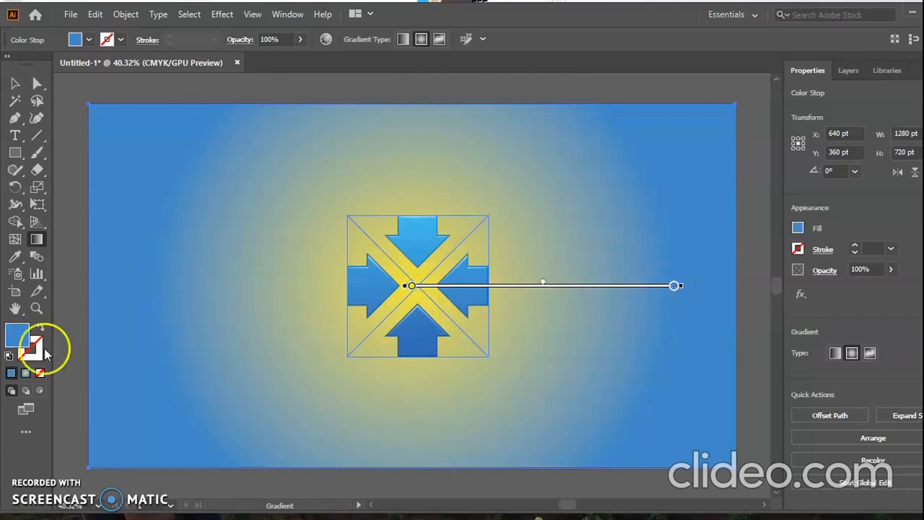
{"action": "double_click", "coordinate": [13, 347]}
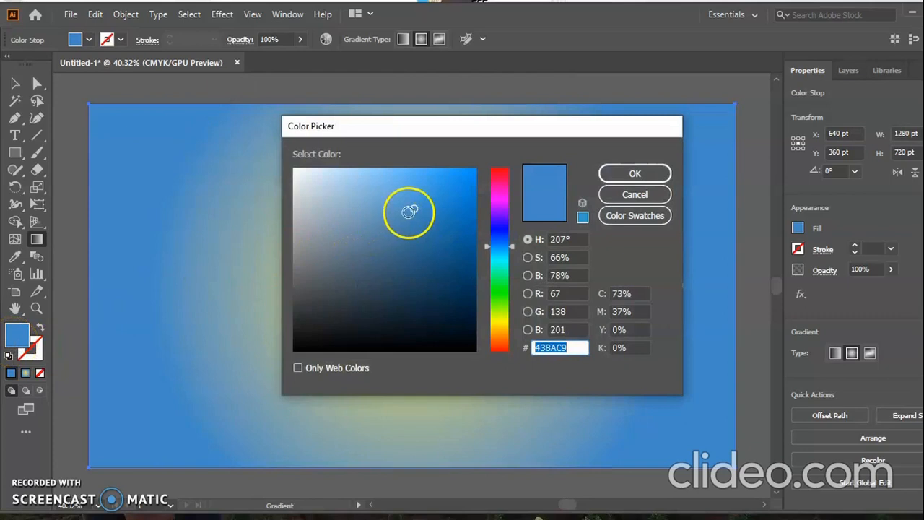
{"action": "left_click_drag", "start_coordinate": [414, 209], "coordinate": [403, 236]}
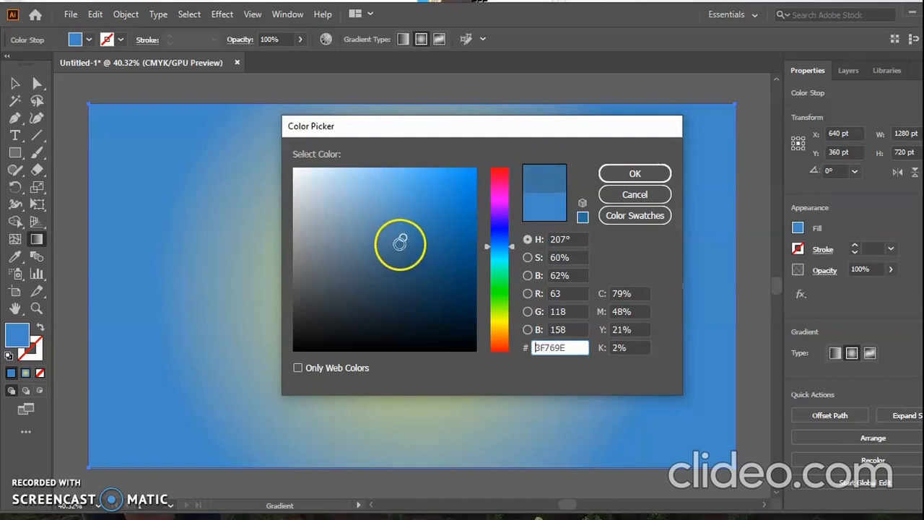
{"action": "mouse_move", "coordinate": [403, 237]}
{"action": "left_mouse_down"}
{"action": "mouse_move", "coordinate": [396, 252]}
{"action": "mouse_move", "coordinate": [380, 224]}
{"action": "mouse_move", "coordinate": [334, 200]}
{"action": "mouse_move", "coordinate": [410, 228]}
{"action": "mouse_move", "coordinate": [425, 288]}
{"action": "mouse_move", "coordinate": [435, 261]}
{"action": "left_mouse_up"}
{"action": "left_click_drag", "start_coordinate": [435, 245], "coordinate": [360, 215]}
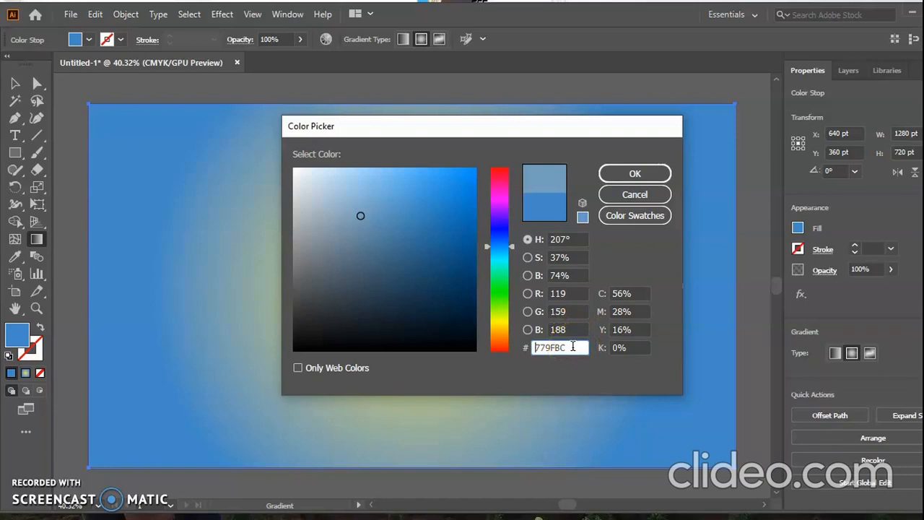
{"action": "left_click", "coordinate": [615, 258]}
{"action": "left_click", "coordinate": [634, 174]}
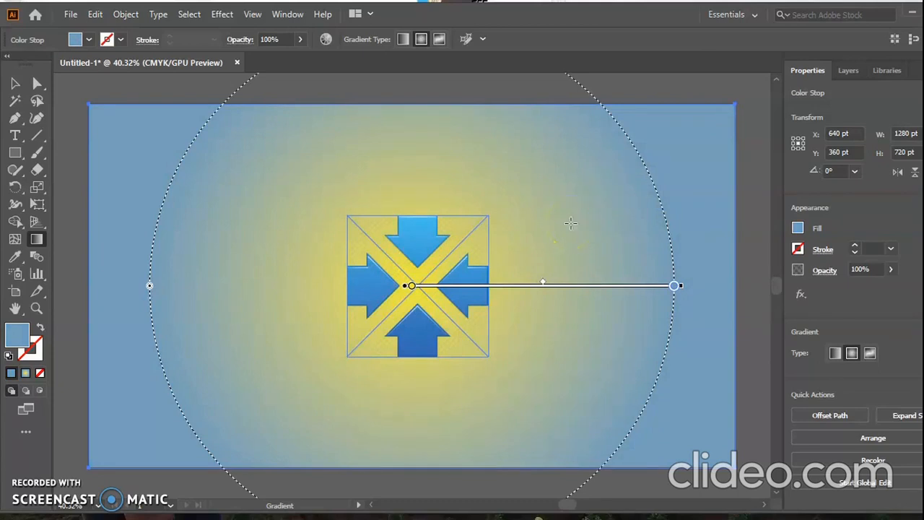
Darken the gradient's centre colour stop to the mustard yellow D3BF2F.
{"action": "double_click", "coordinate": [411, 286]}
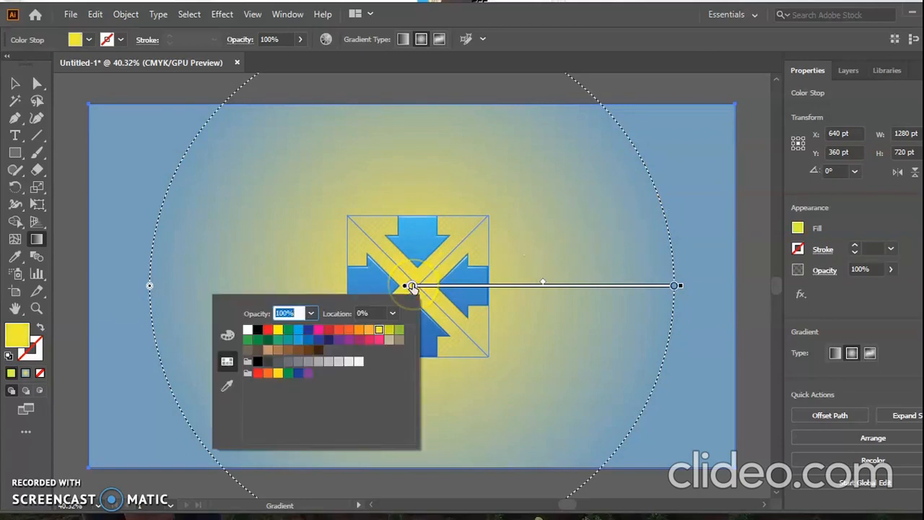
{"action": "double_click", "coordinate": [17, 334]}
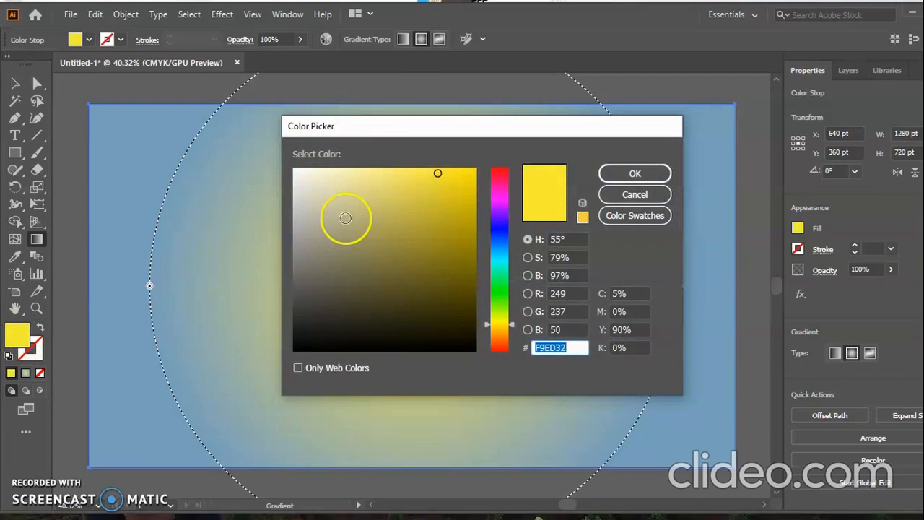
{"action": "left_click", "coordinate": [438, 177]}
{"action": "left_click_drag", "start_coordinate": [438, 177], "coordinate": [424, 196]}
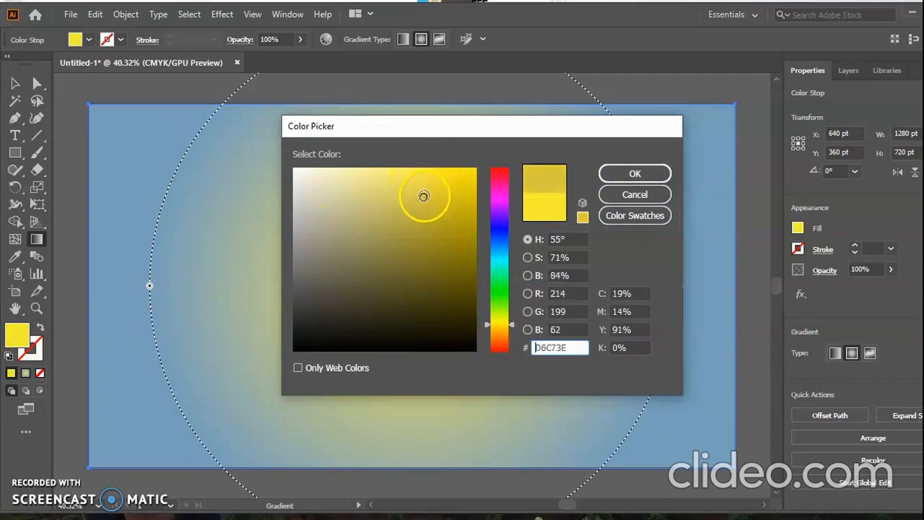
{"action": "left_click", "coordinate": [608, 176]}
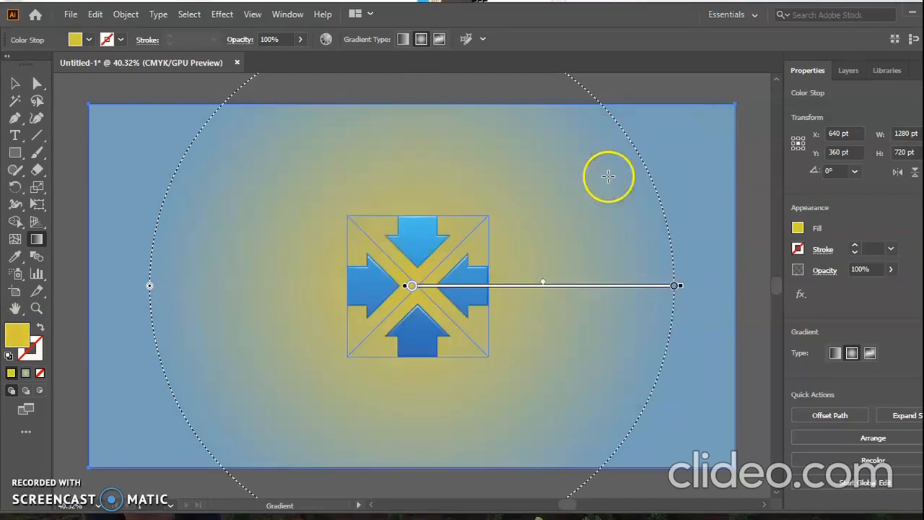
{"action": "double_click", "coordinate": [26, 339]}
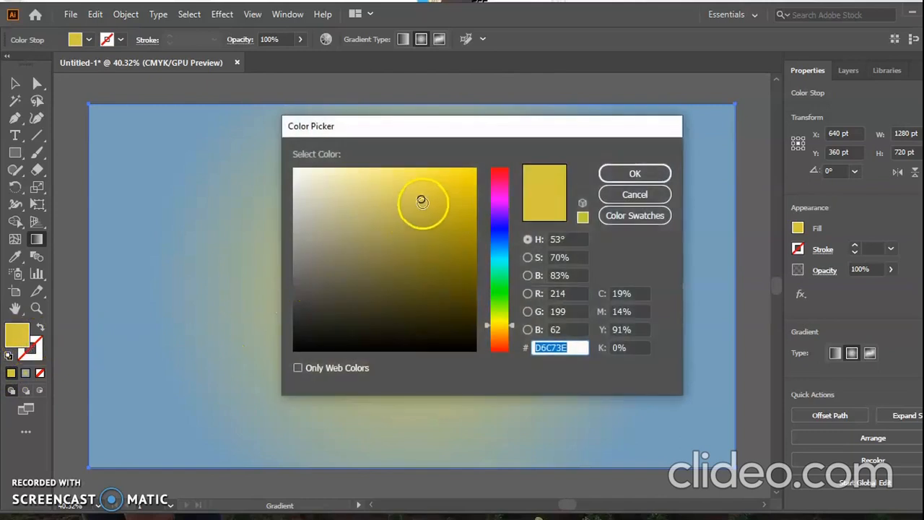
{"action": "left_click_drag", "start_coordinate": [421, 198], "coordinate": [436, 198]}
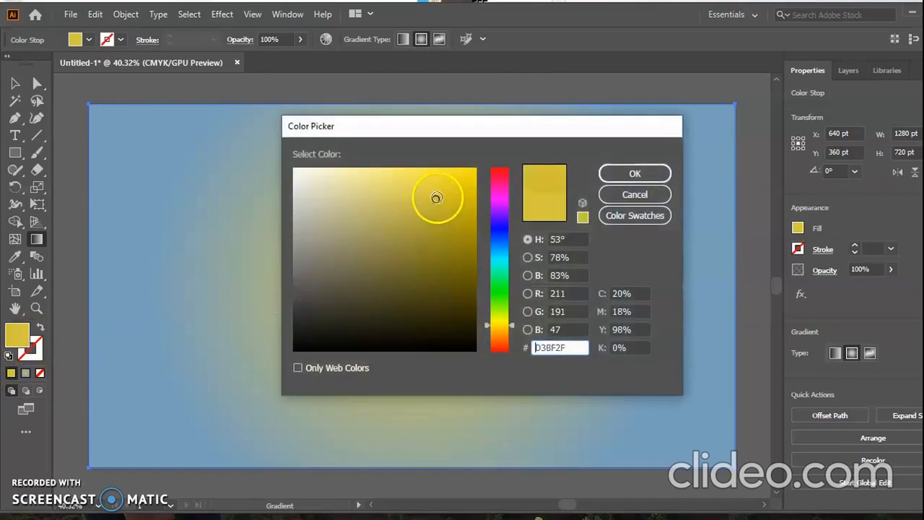
{"action": "left_click", "coordinate": [602, 172]}
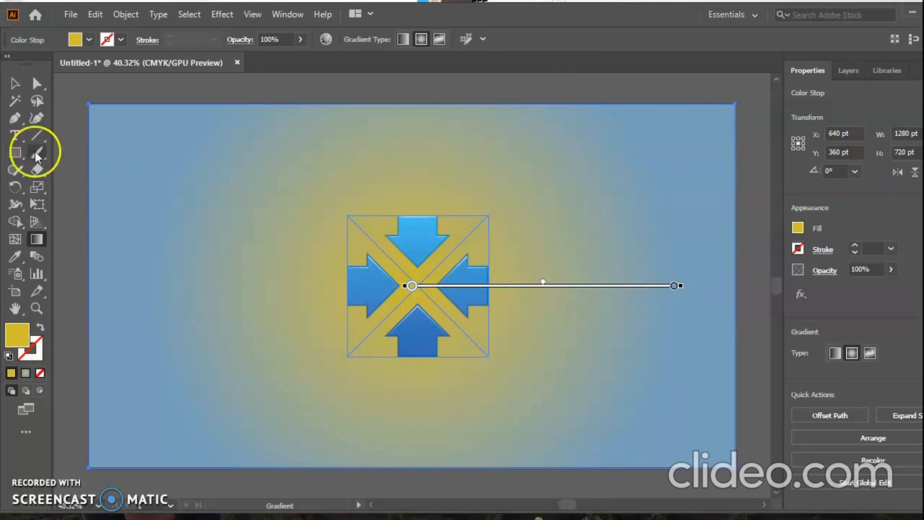
Add a text area about 377 × 213 pt up and left of the icon and replace its placeholder text with "How to reduce Imag".
{"action": "left_click", "coordinate": [14, 135]}
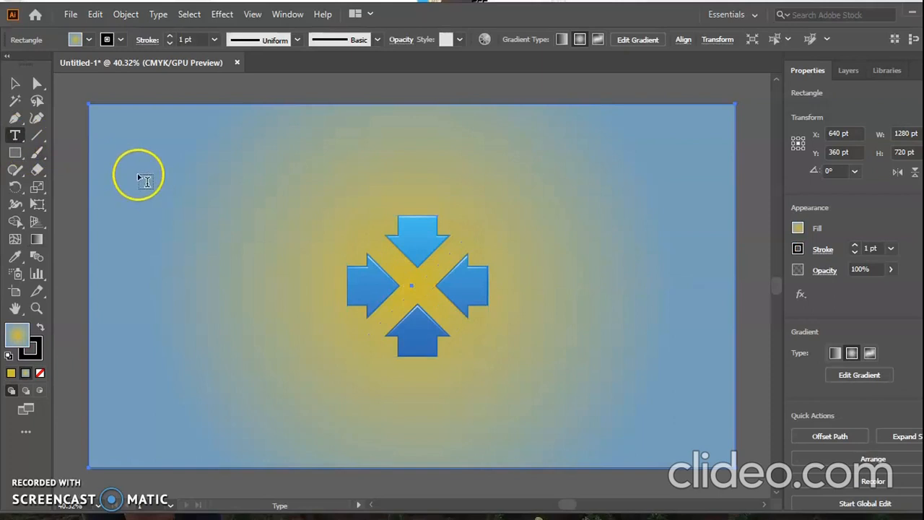
{"action": "left_click_drag", "start_coordinate": [135, 173], "coordinate": [326, 279]}
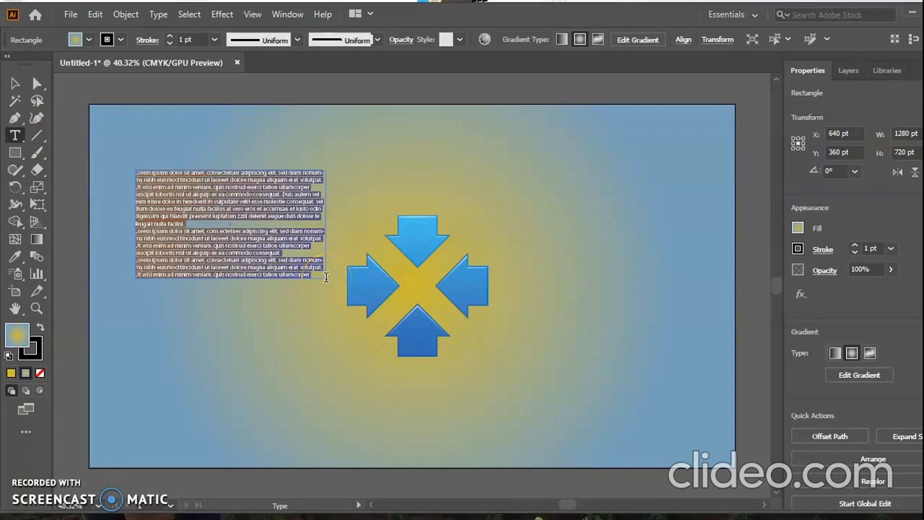
{"action": "left_click", "coordinate": [317, 276]}
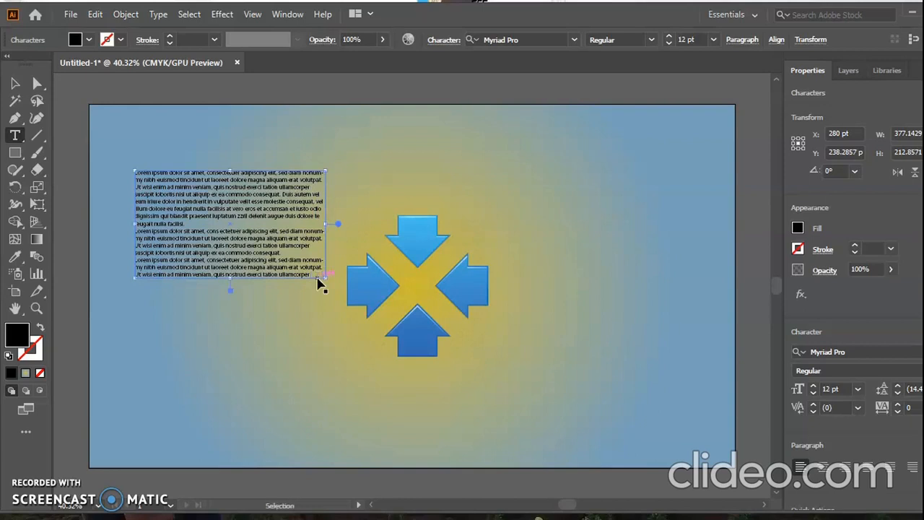
{"action": "key", "text": "ctrl+a"}
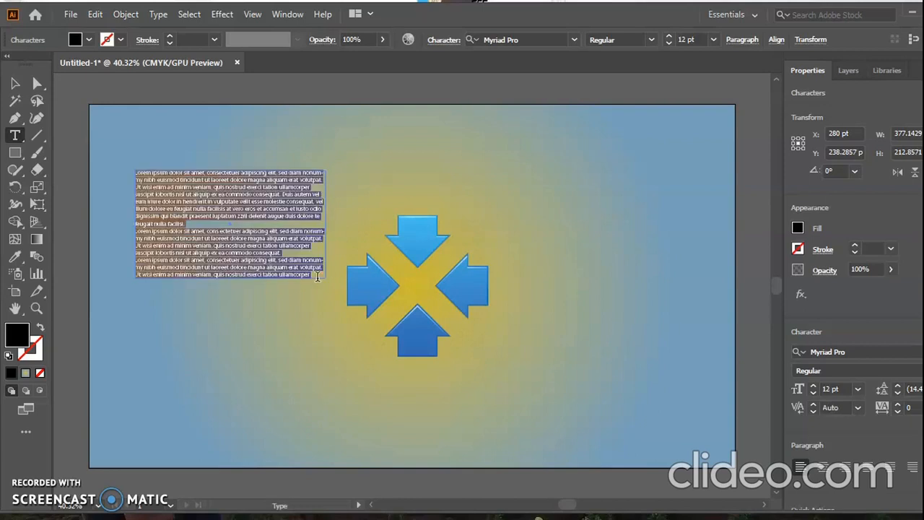
{"action": "key", "text": "BackSpace"}
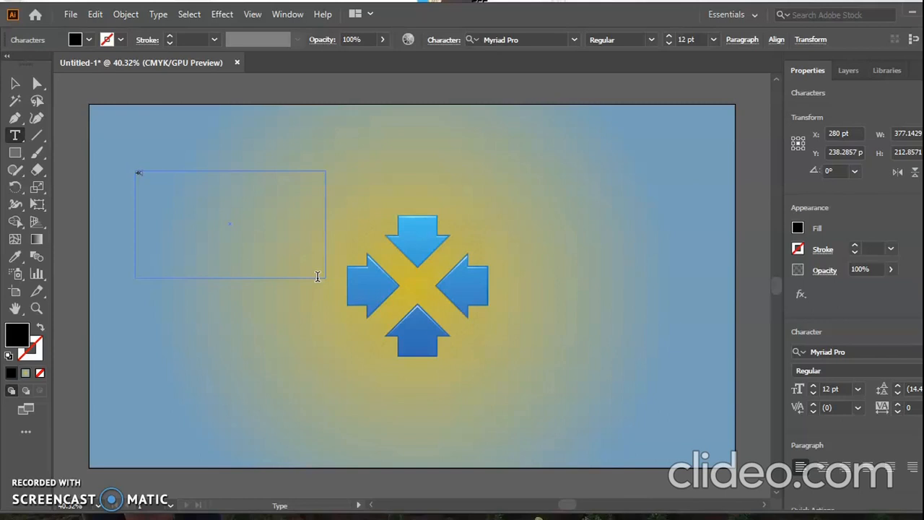
{"action": "type", "text": "to reduce image"}
{"action": "key", "text": "BackSpace"}
Set the font size of the whole heading text to 65 pt.
{"action": "left_click_drag", "start_coordinate": [253, 220], "coordinate": [134, 174]}
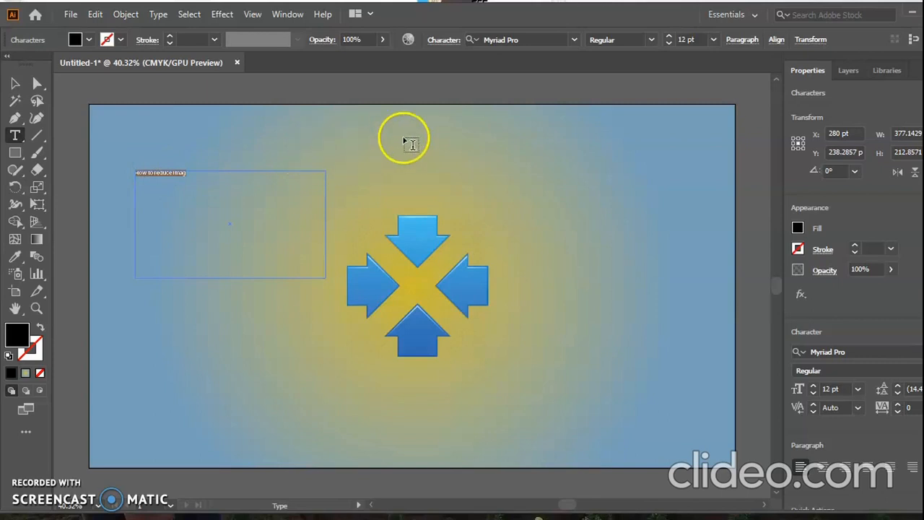
{"action": "left_click", "coordinate": [713, 40]}
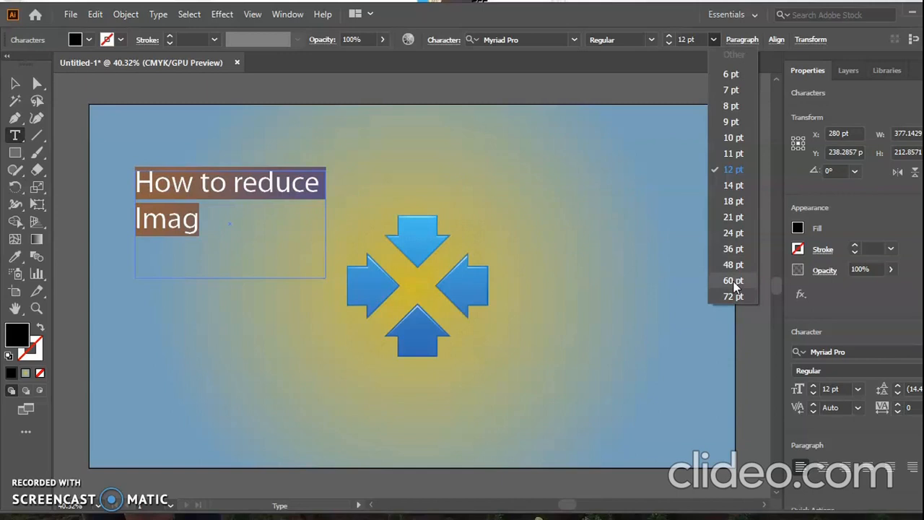
{"action": "left_click", "coordinate": [733, 281]}
{"action": "left_click", "coordinate": [684, 40]}
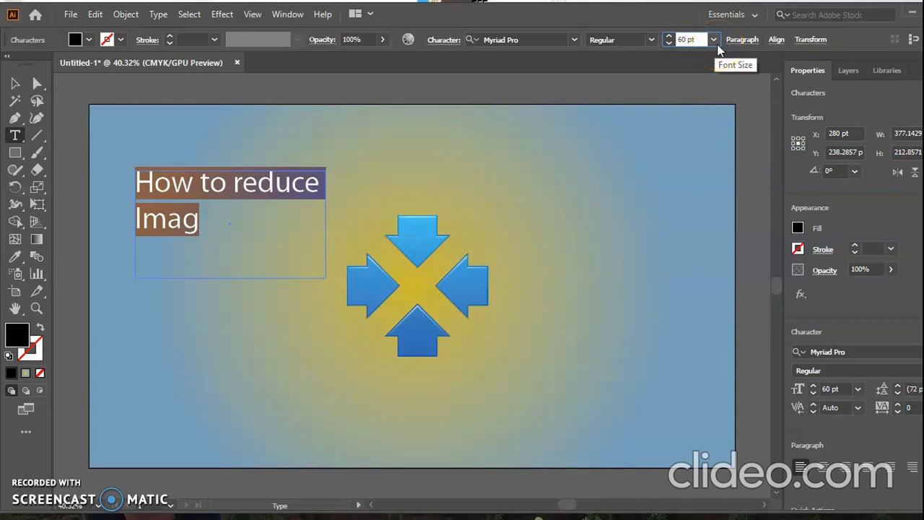
{"action": "key", "text": "BackSpace"}
{"action": "type", "text": "5"}
{"action": "key", "text": "Return"}
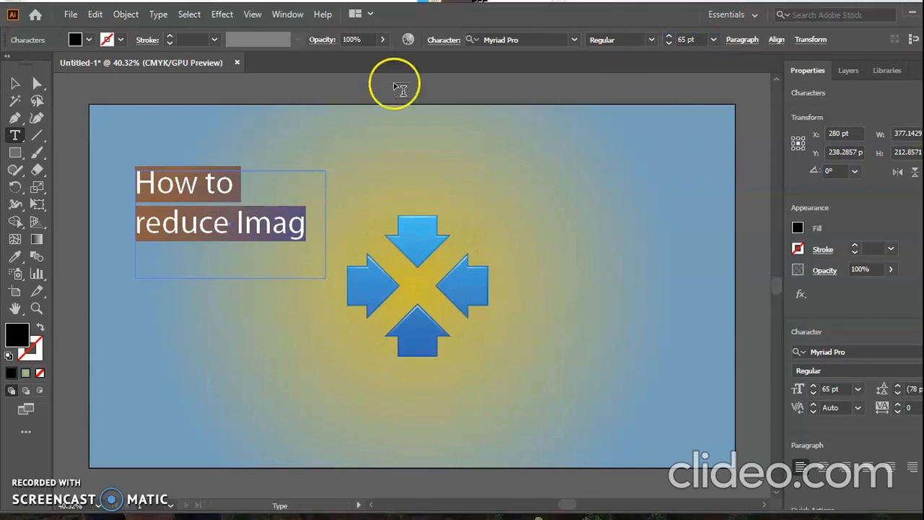
Enlarge the heading's text area rightward and downward to about 1096 × 324 pt.
{"action": "left_click", "coordinate": [16, 83]}
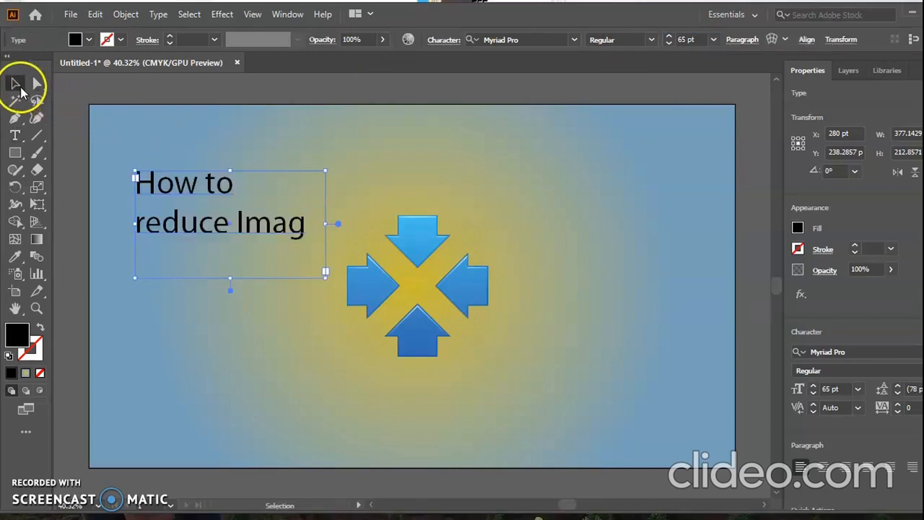
{"action": "left_click_drag", "start_coordinate": [324, 275], "coordinate": [585, 311]}
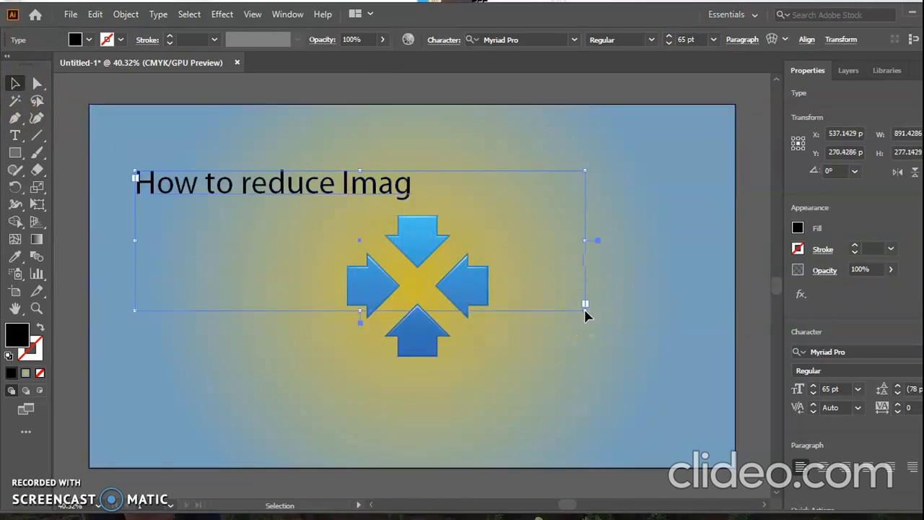
{"action": "left_click_drag", "start_coordinate": [584, 309], "coordinate": [688, 334]}
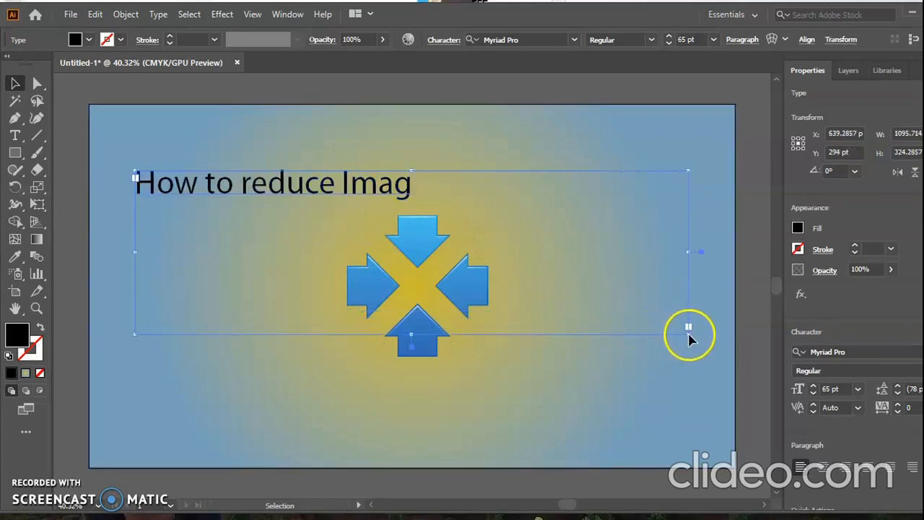
{"action": "left_click", "coordinate": [23, 87]}
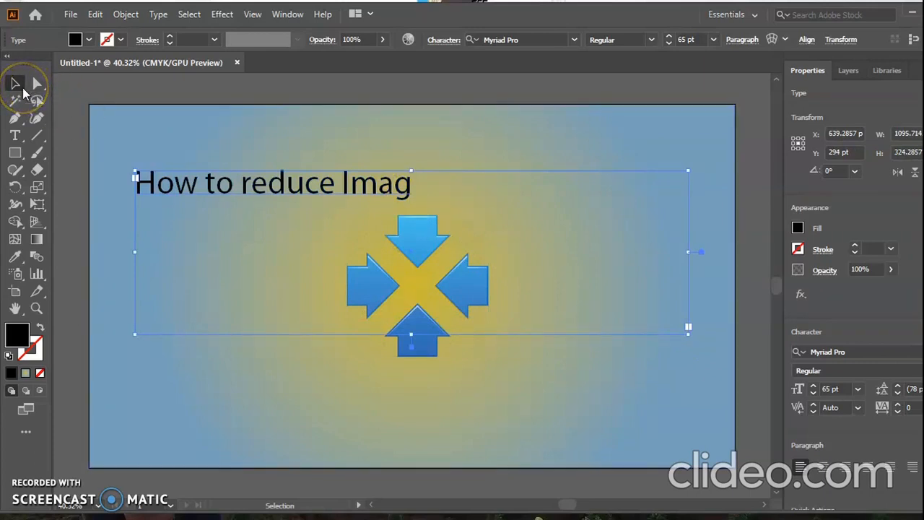
Complete the heading so it reads "How to reduce Image size online in Urdu/Hindi".
{"action": "double_click", "coordinate": [411, 189]}
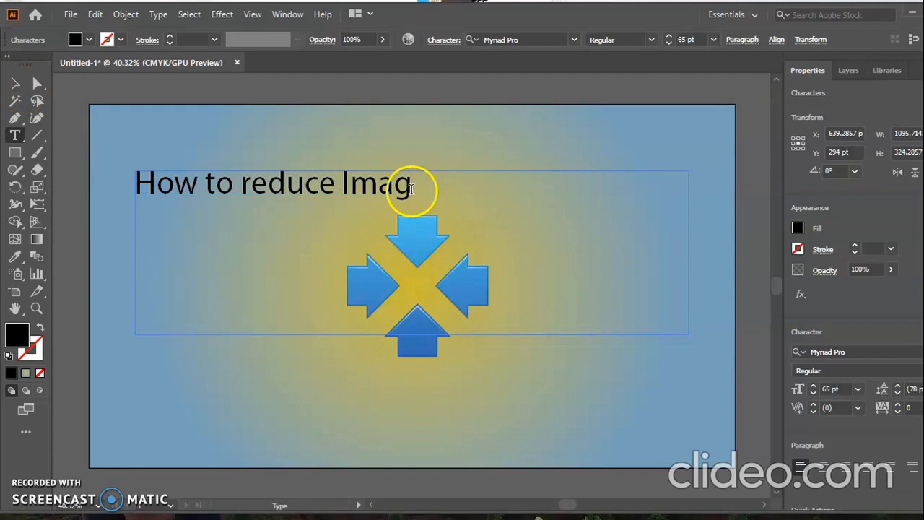
{"action": "type", "text": "e size "}
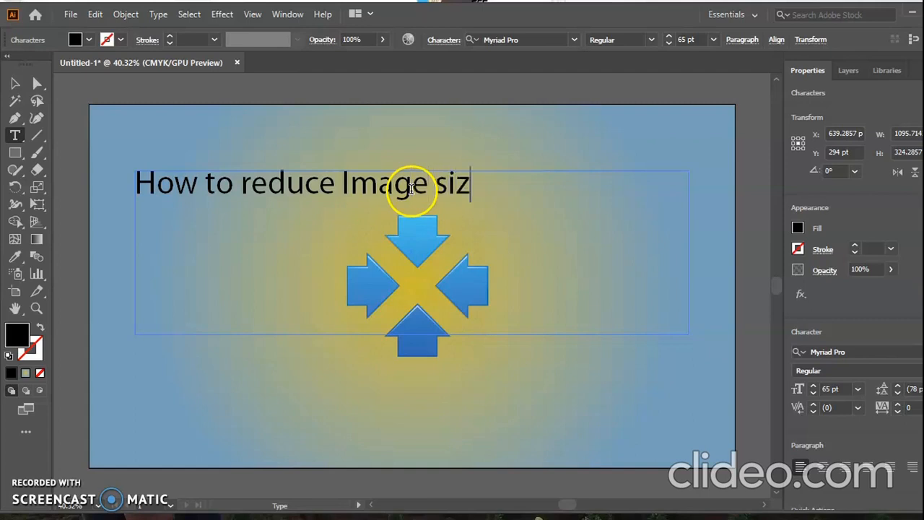
{"action": "type", "text": "online"}
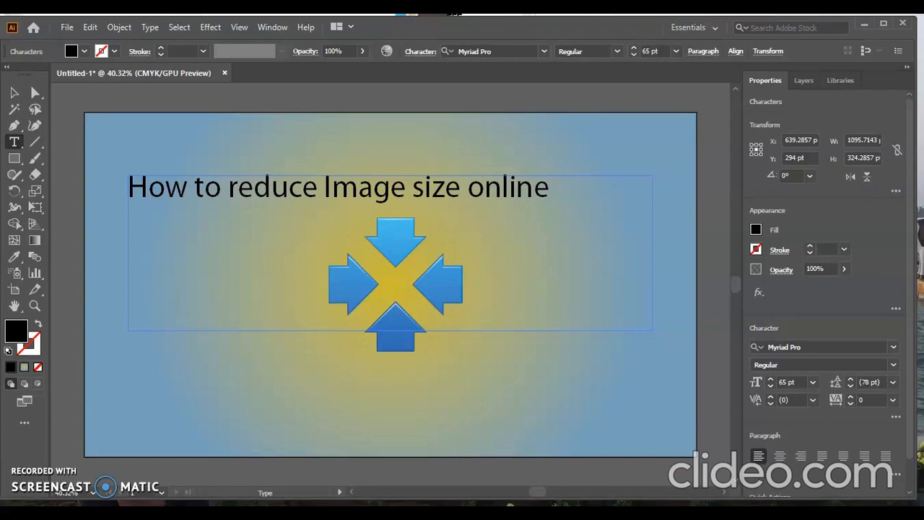
{"action": "type", "text": "n Urd"}
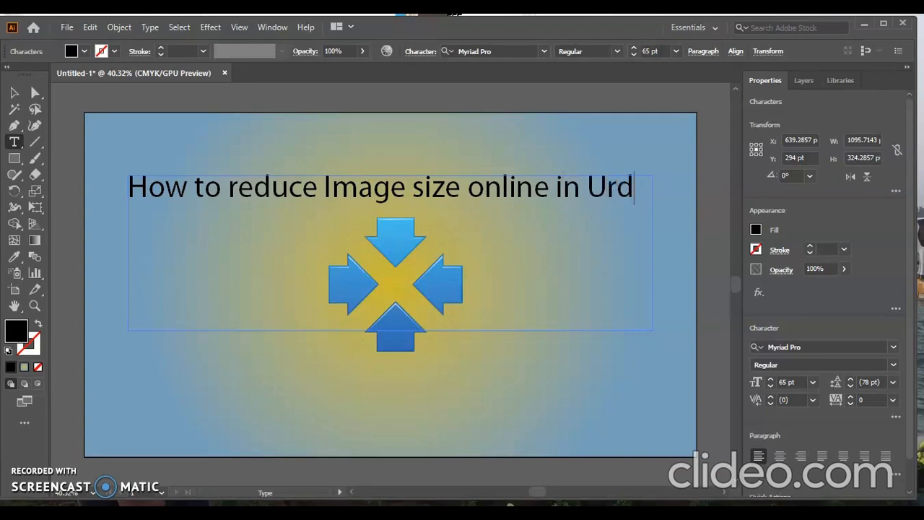
{"action": "type", "text": "u?"}
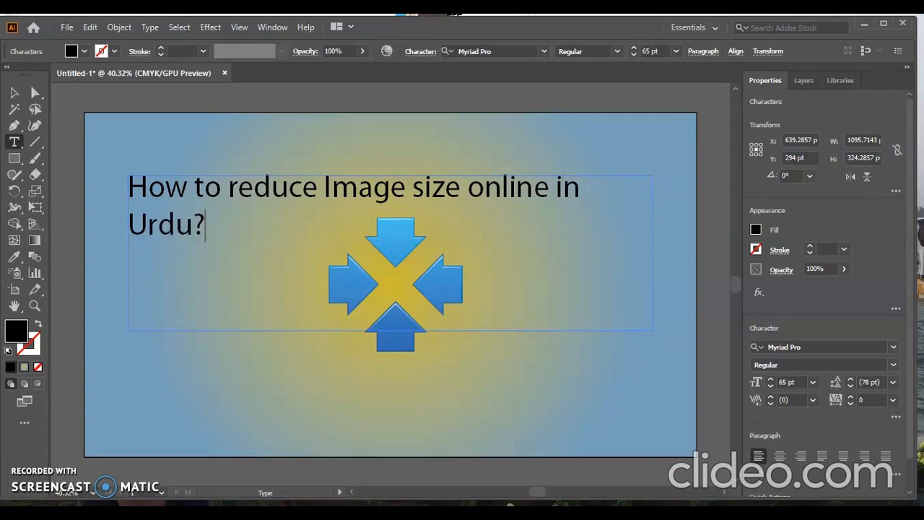
{"action": "key", "text": "BackSpace"}
{"action": "type", "text": "/Hindi"}
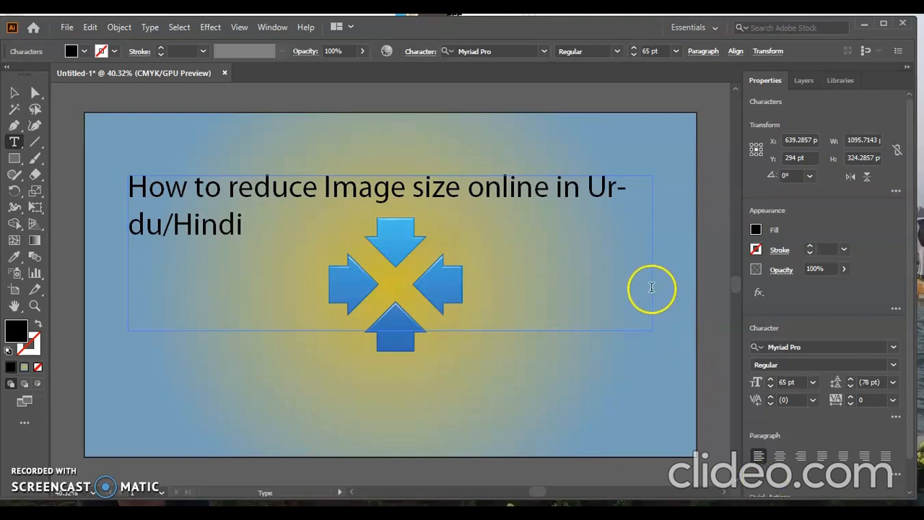
Widen the heading's text area on both sides to about 1254 pt and break the line before "Urdu/Hindi".
{"action": "left_click", "coordinate": [14, 93]}
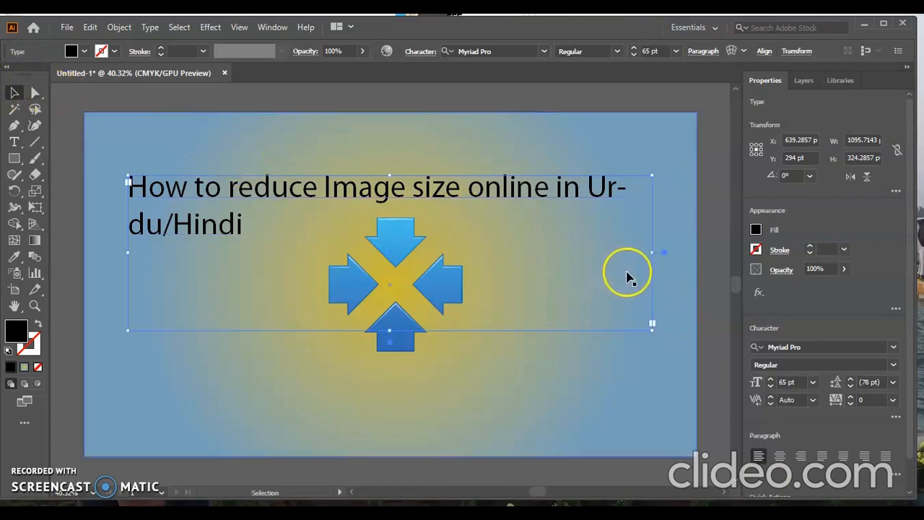
{"action": "left_click_drag", "start_coordinate": [652, 254], "coordinate": [691, 253]}
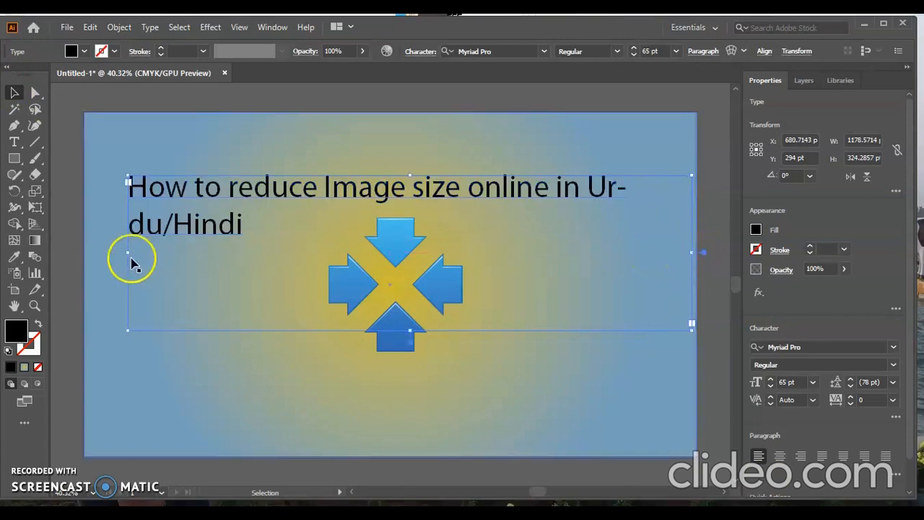
{"action": "left_click_drag", "start_coordinate": [127, 254], "coordinate": [92, 253]}
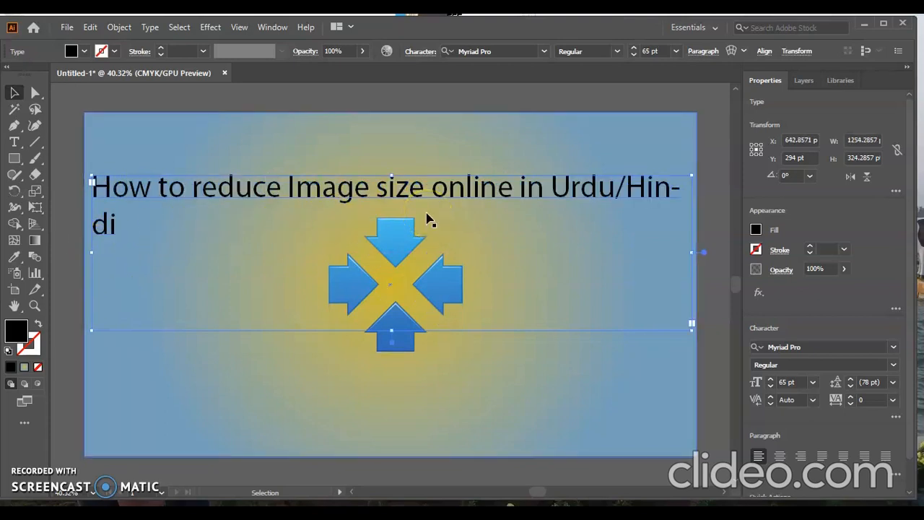
{"action": "double_click", "coordinate": [548, 193]}
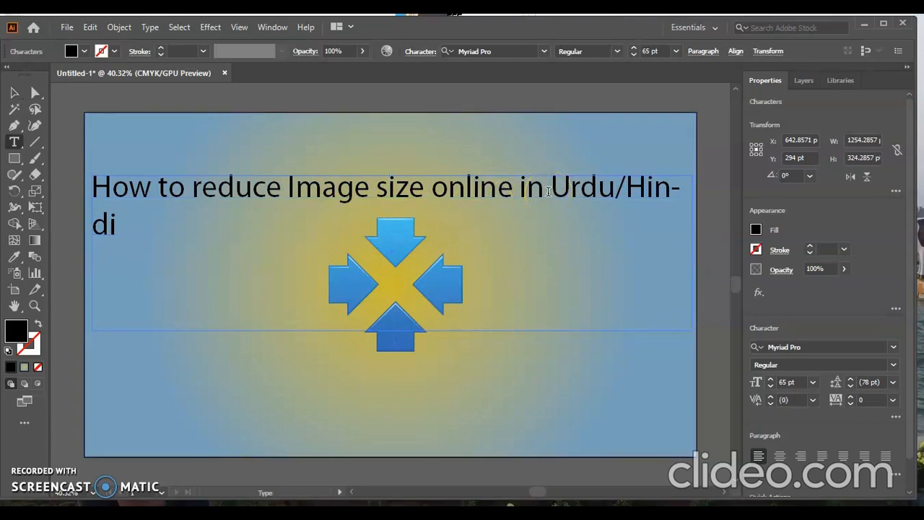
{"action": "key", "text": "Return"}
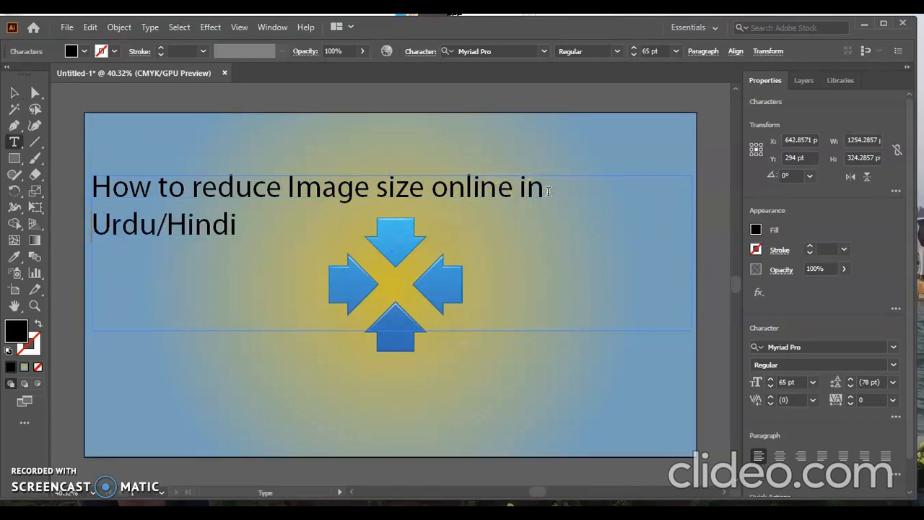
Recolour the whole heading text with the dark maroon fill 2D0915.
{"action": "left_click_drag", "start_coordinate": [546, 192], "coordinate": [95, 201]}
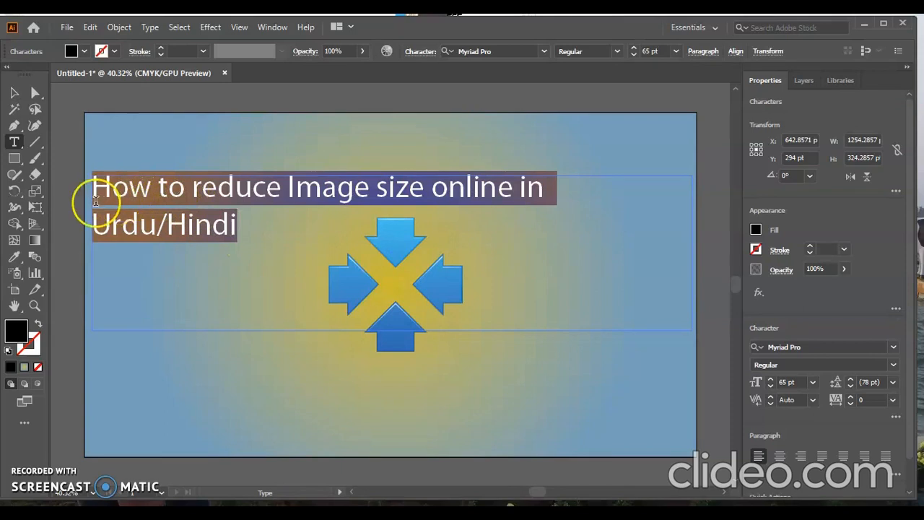
{"action": "double_click", "coordinate": [16, 330]}
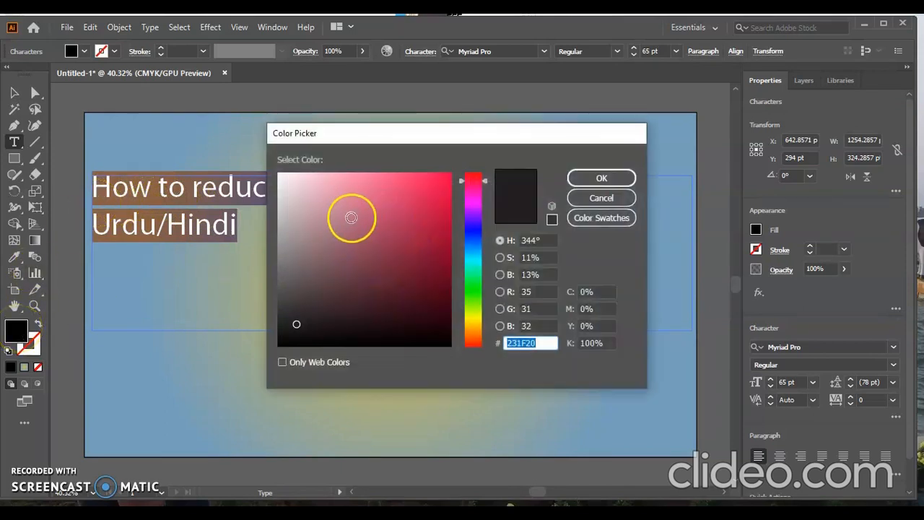
{"action": "left_click", "coordinate": [470, 181]}
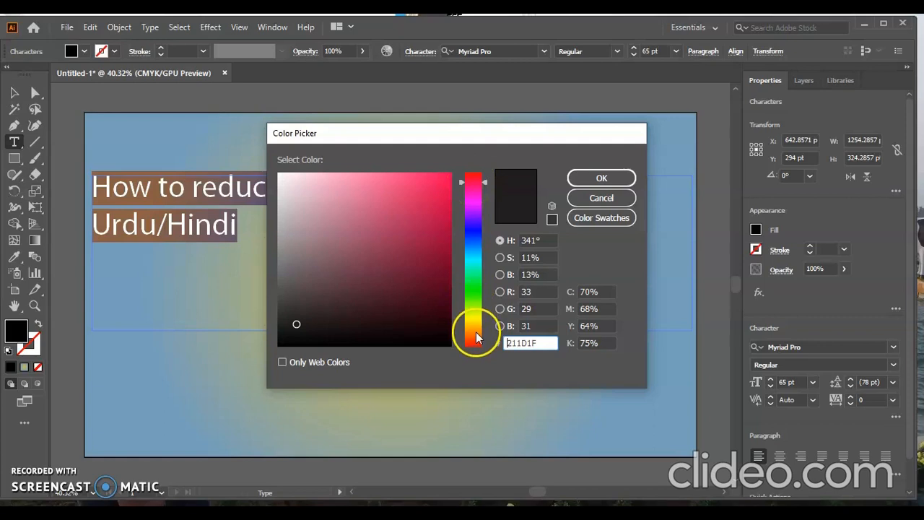
{"action": "left_click", "coordinate": [302, 324]}
{"action": "left_click_drag", "start_coordinate": [303, 324], "coordinate": [416, 316]}
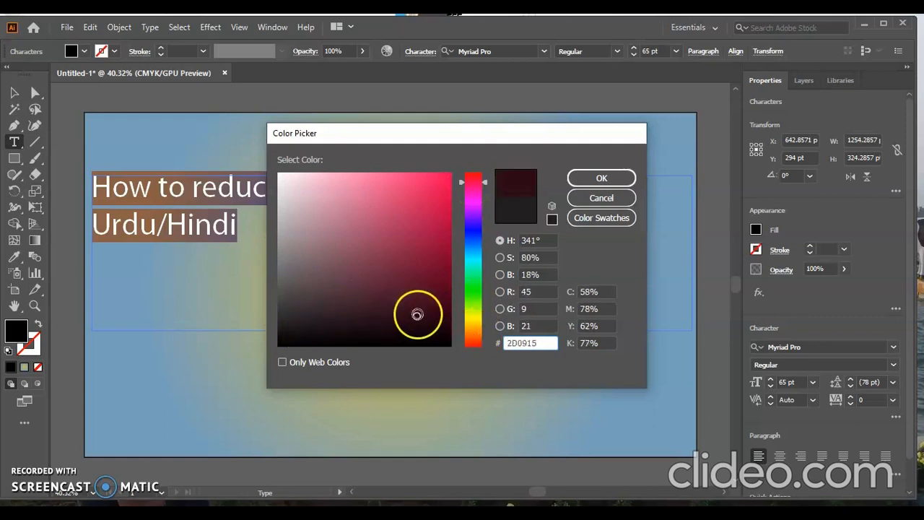
{"action": "left_click", "coordinate": [590, 178]}
{"action": "left_click", "coordinate": [549, 234]}
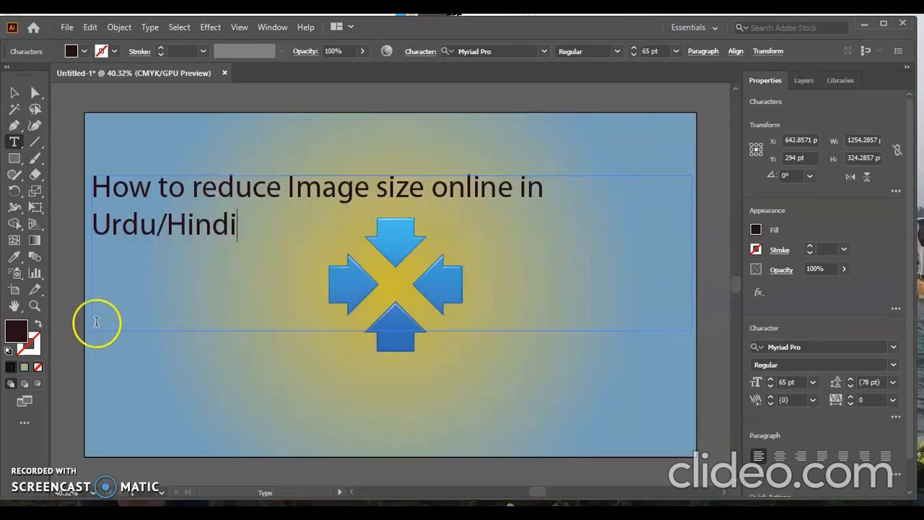
Shift the hue of the heading's fill to the dark reddish brown 2B0F0A.
{"action": "left_click_drag", "start_coordinate": [249, 228], "coordinate": [99, 186]}
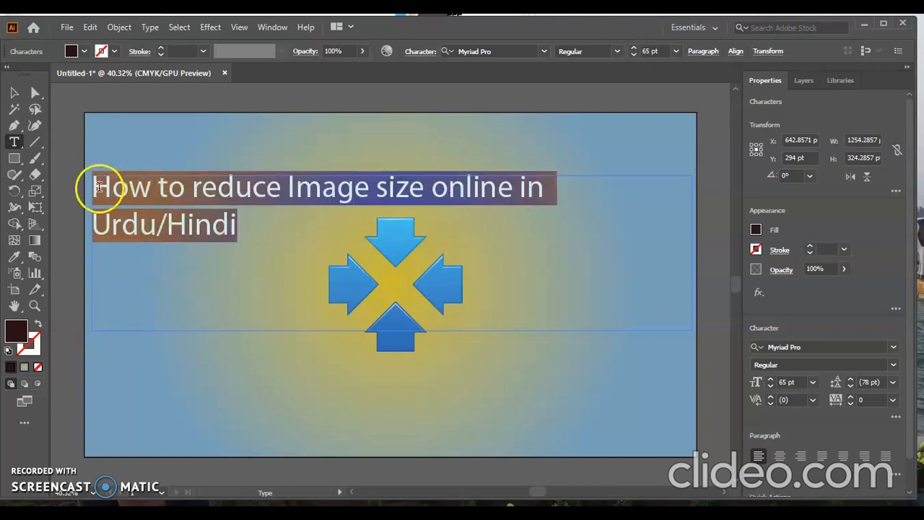
{"action": "double_click", "coordinate": [17, 332]}
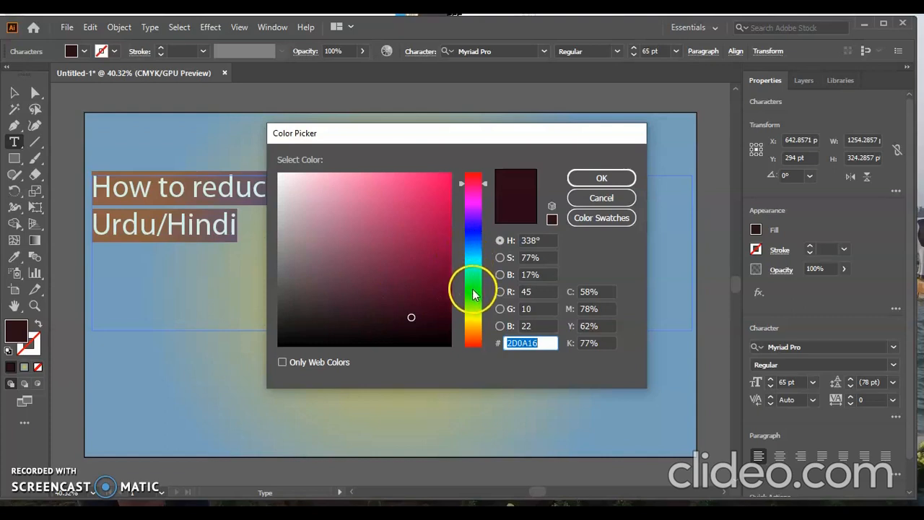
{"action": "left_click", "coordinate": [474, 344]}
{"action": "left_click", "coordinate": [612, 179]}
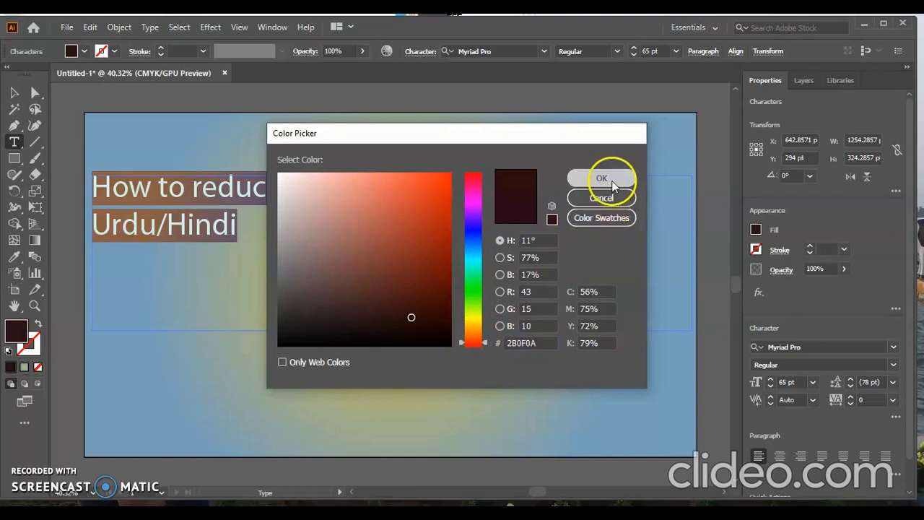
{"action": "left_click", "coordinate": [594, 221]}
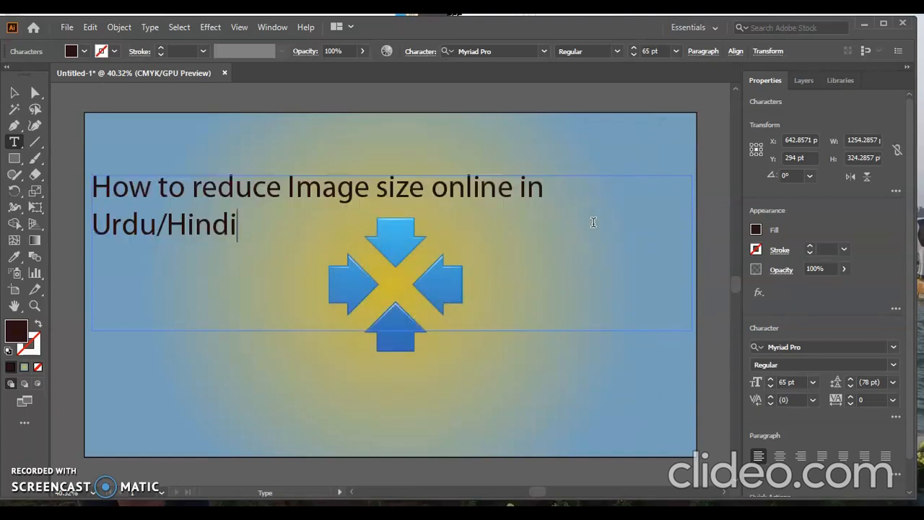
{"action": "left_click_drag", "start_coordinate": [238, 225], "coordinate": [97, 195]}
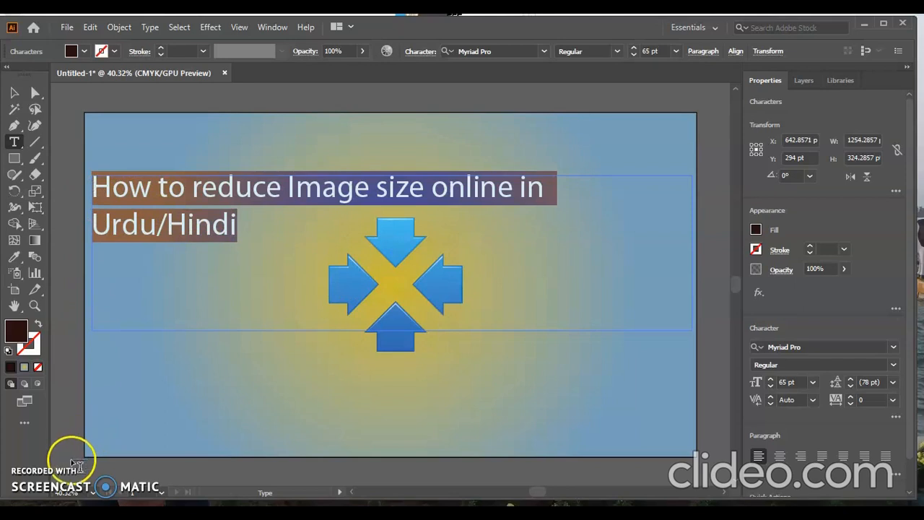
{"action": "double_click", "coordinate": [15, 332]}
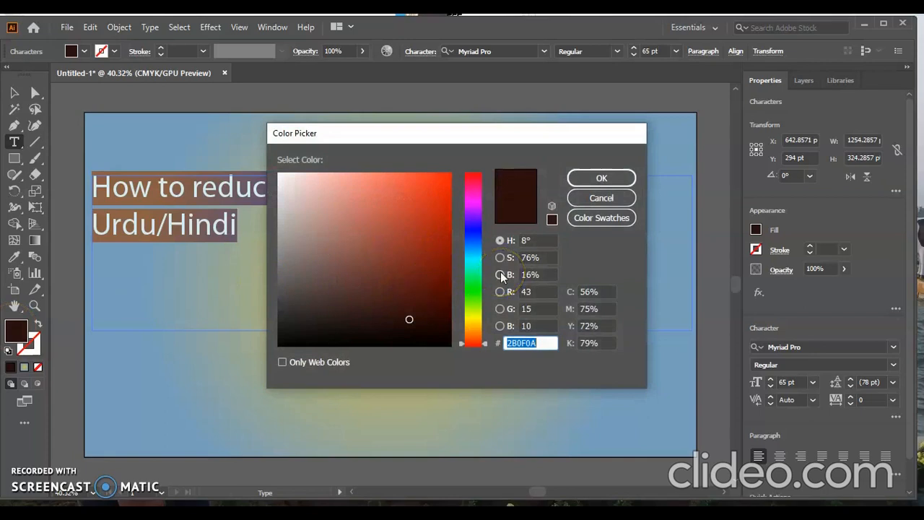
{"action": "left_click", "coordinate": [478, 259]}
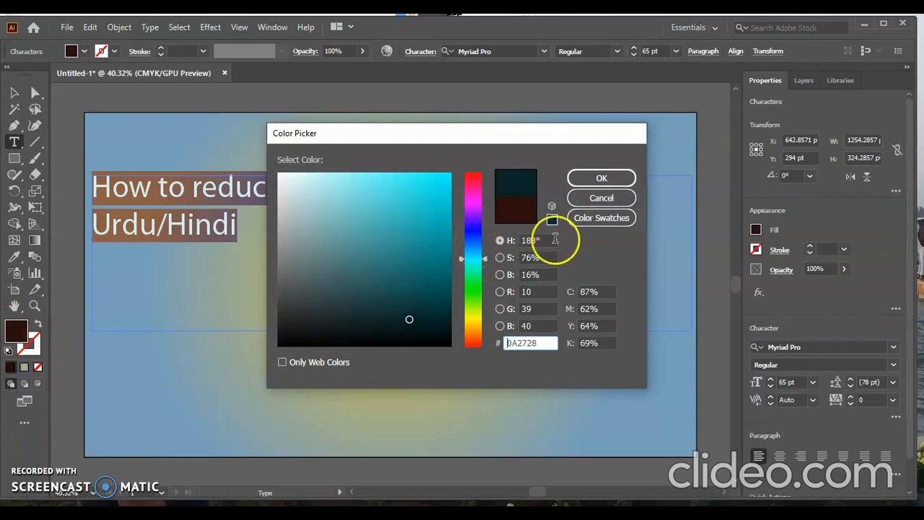
{"action": "left_click", "coordinate": [601, 218]}
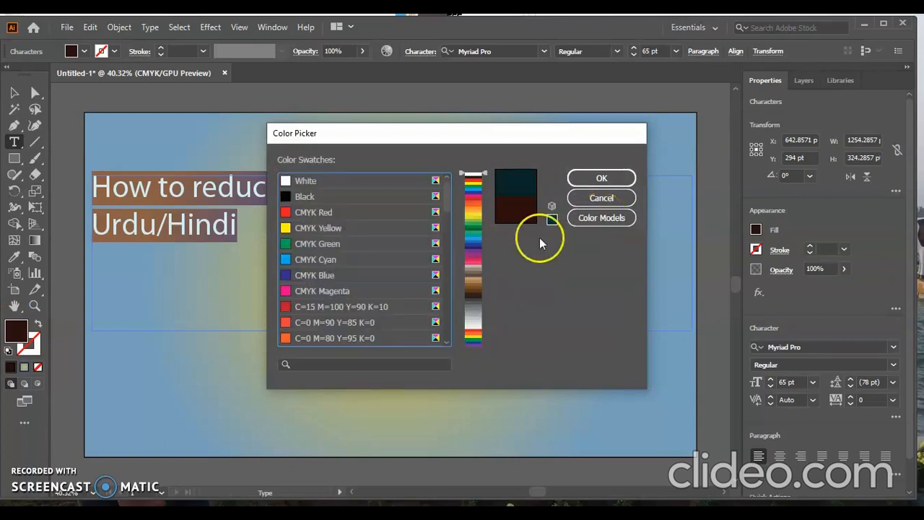
{"action": "left_click", "coordinate": [339, 275]}
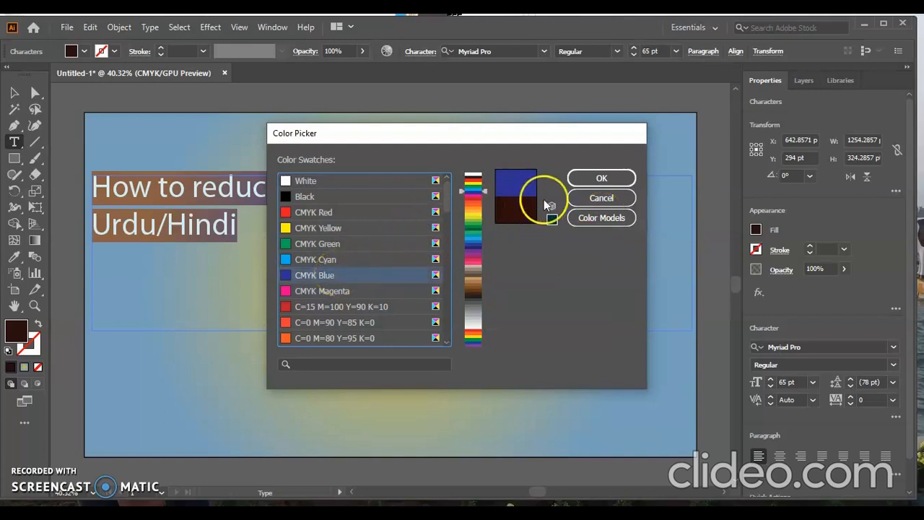
{"action": "left_click", "coordinate": [588, 198]}
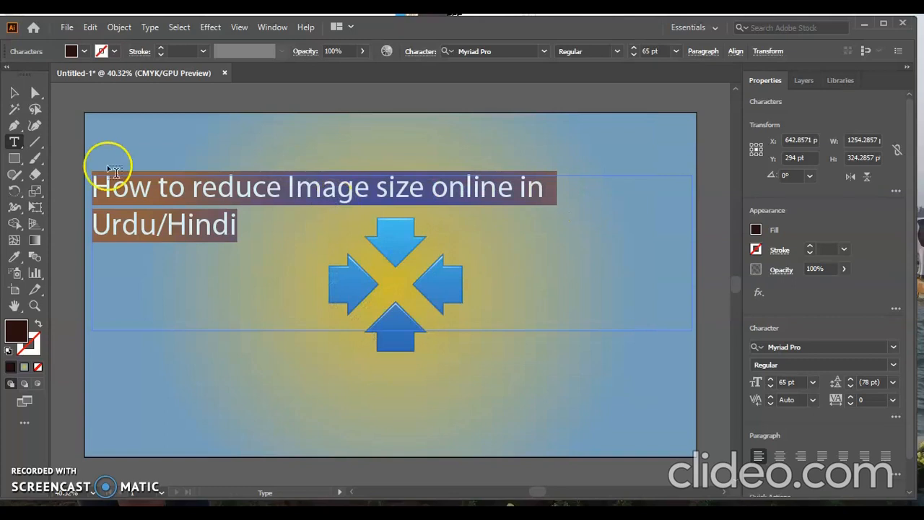
Recolour the whole heading text with the bright red fill E02C14 and deselect it.
{"action": "left_click", "coordinate": [14, 92]}
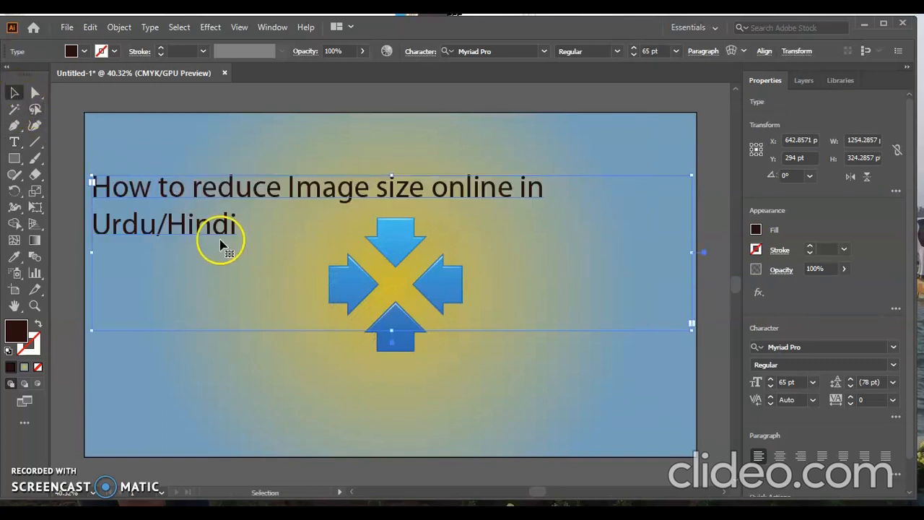
{"action": "double_click", "coordinate": [243, 233]}
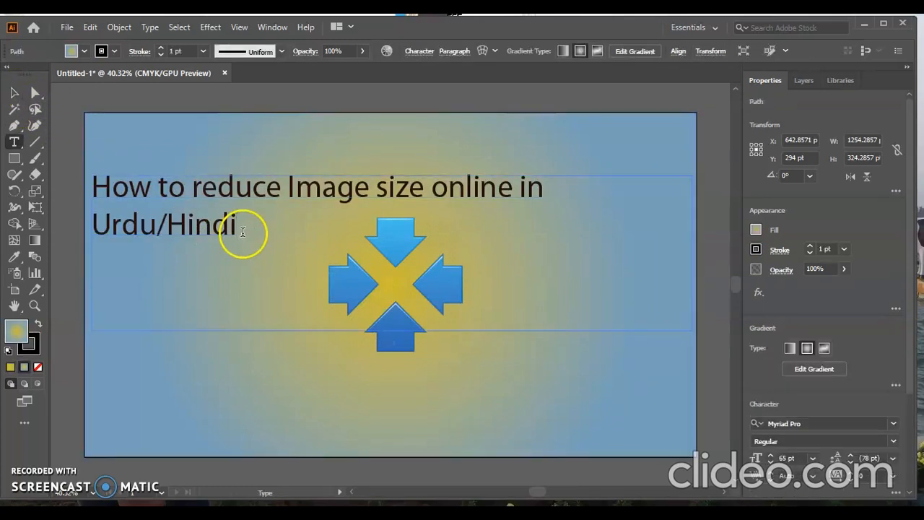
{"action": "left_click_drag", "start_coordinate": [242, 231], "coordinate": [93, 190]}
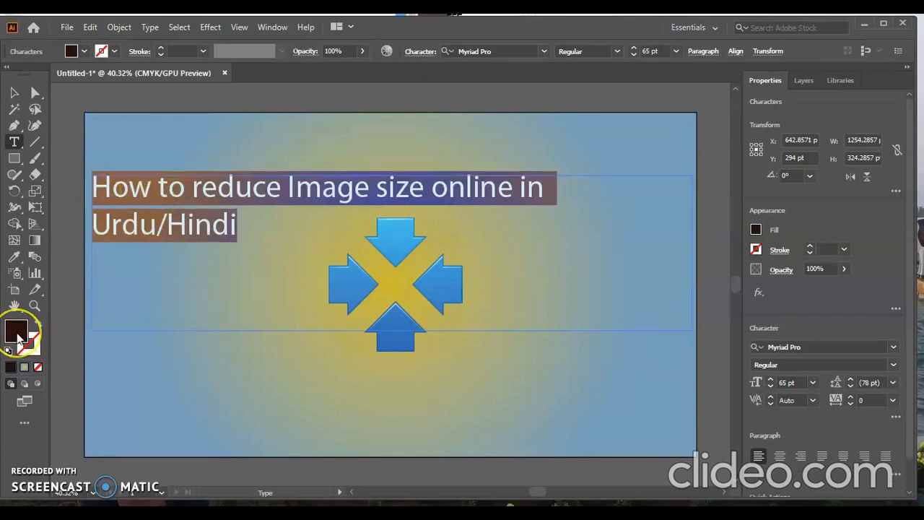
{"action": "double_click", "coordinate": [17, 333]}
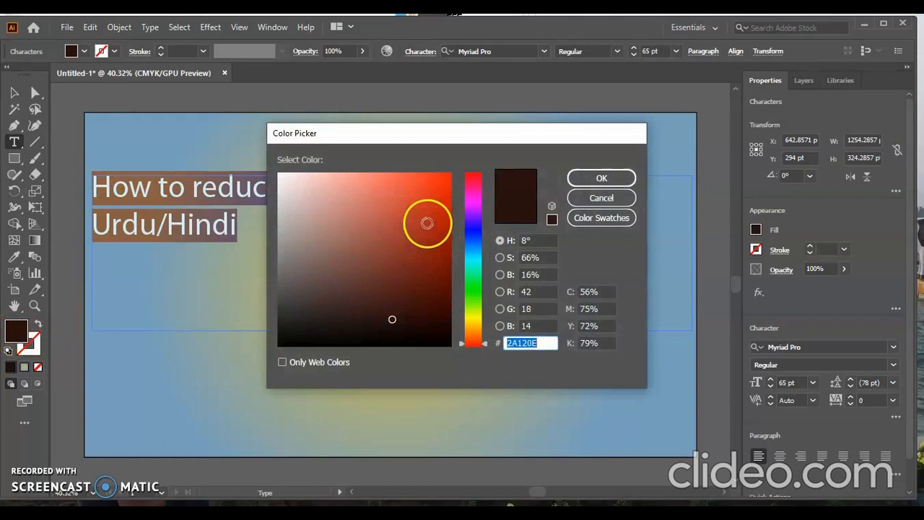
{"action": "left_click_drag", "start_coordinate": [428, 211], "coordinate": [436, 194]}
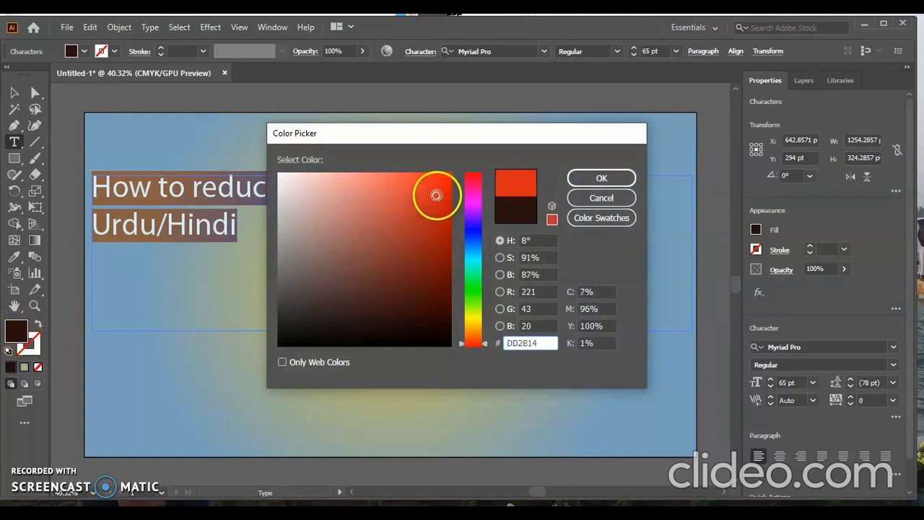
{"action": "left_click", "coordinate": [436, 192]}
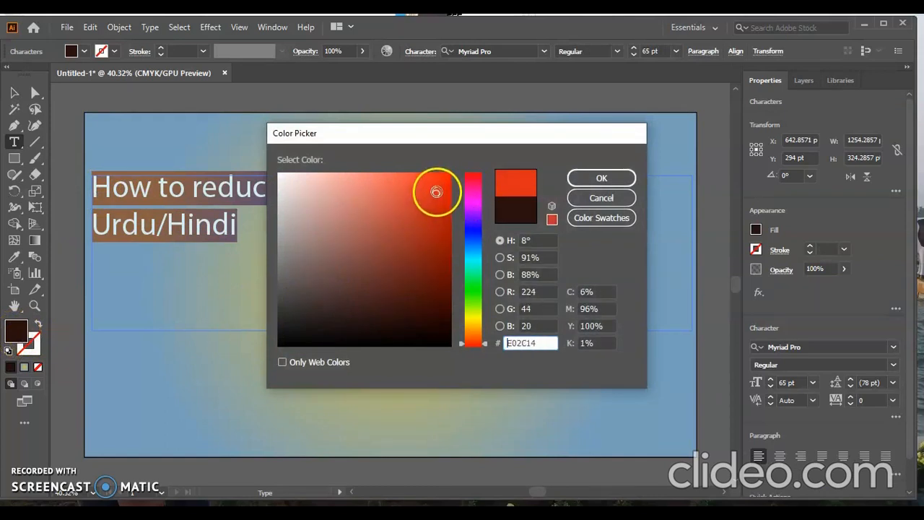
{"action": "left_click", "coordinate": [585, 177]}
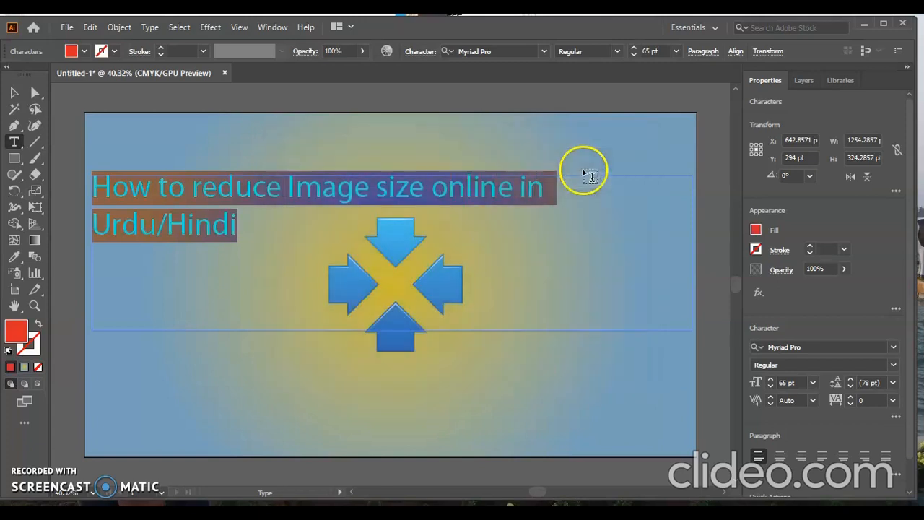
{"action": "left_click", "coordinate": [561, 243]}
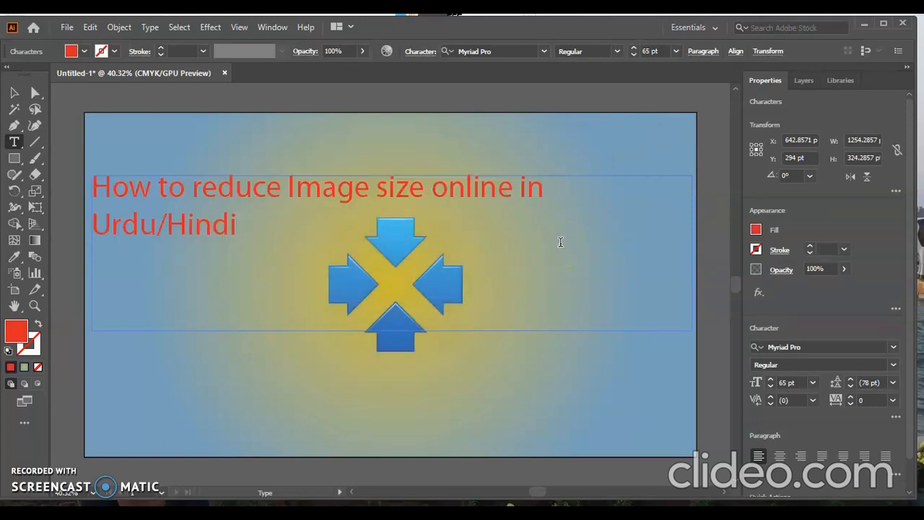
{"action": "left_click", "coordinate": [579, 384]}
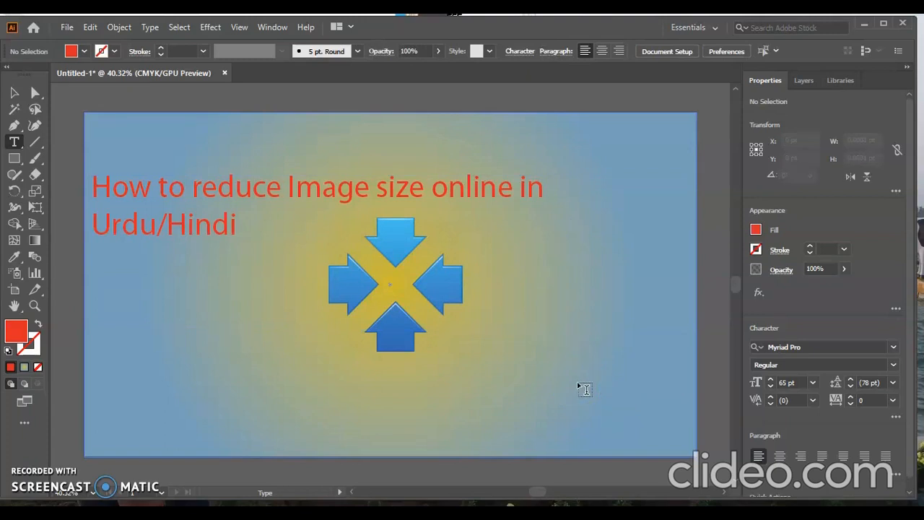
Recolour the background rectangle's radial gradient with an orange centre stop and a yellow C=5 M=0 Y=90 K=0 outer stop.
{"action": "left_click", "coordinate": [34, 239]}
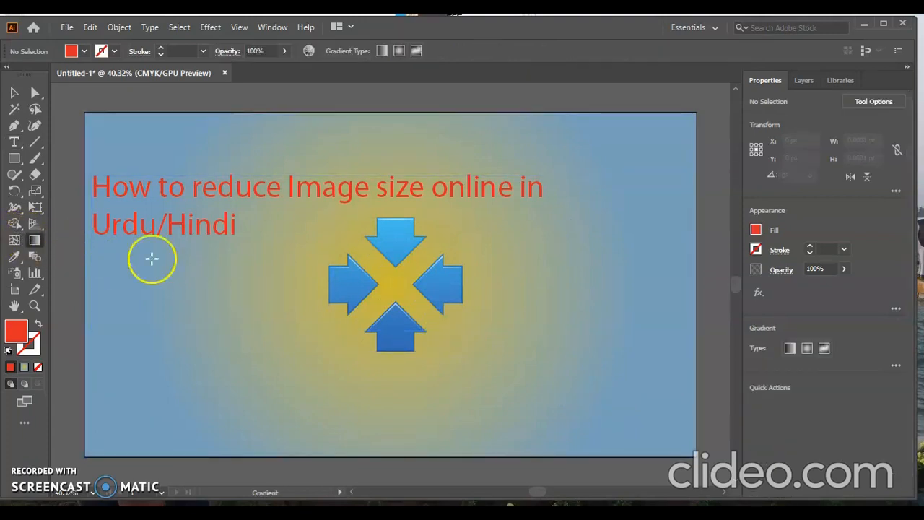
{"action": "left_click", "coordinate": [326, 257]}
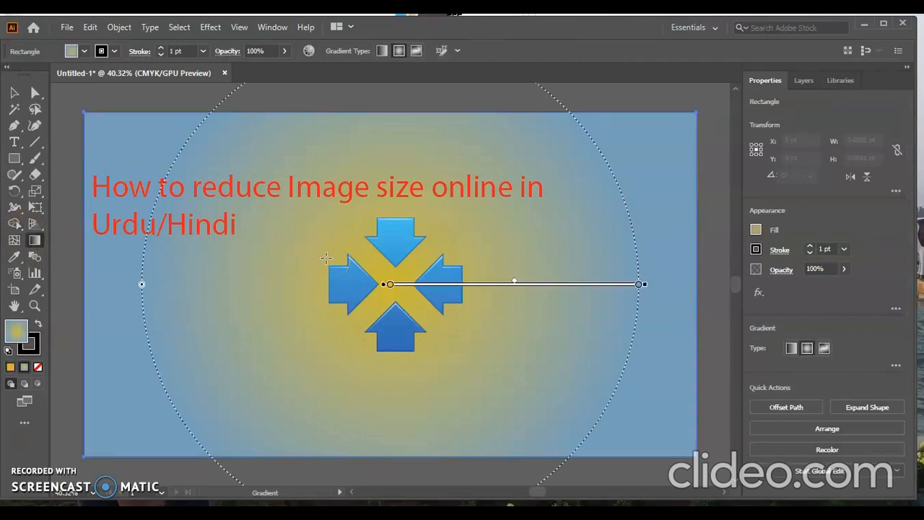
{"action": "double_click", "coordinate": [390, 286]}
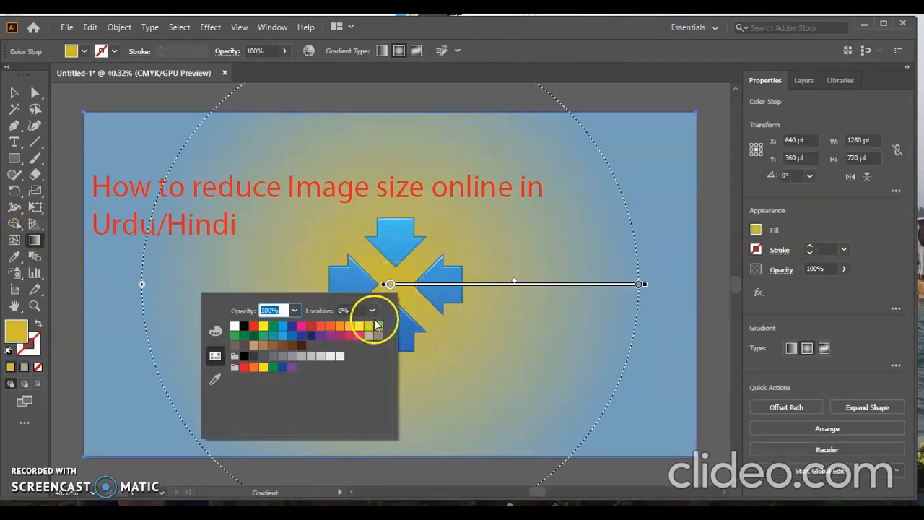
{"action": "left_click", "coordinate": [331, 327]}
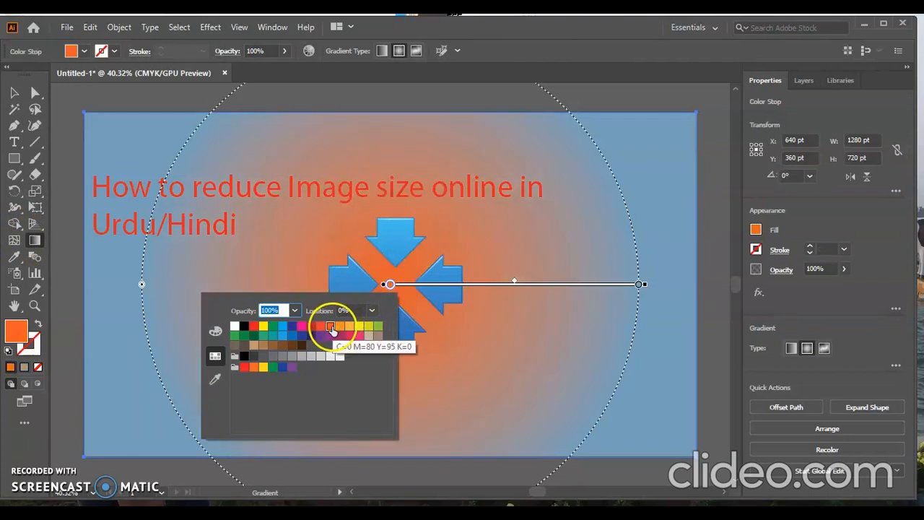
{"action": "left_click", "coordinate": [340, 328]}
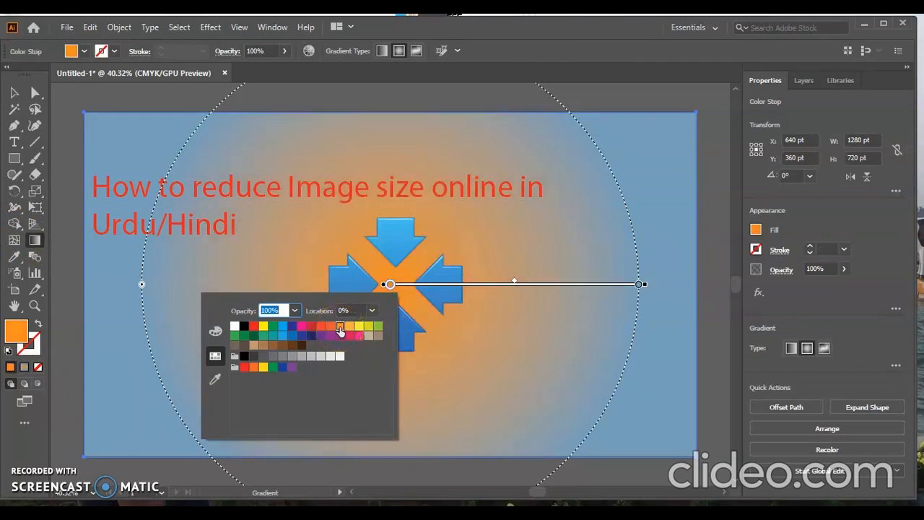
{"action": "left_click", "coordinate": [641, 285]}
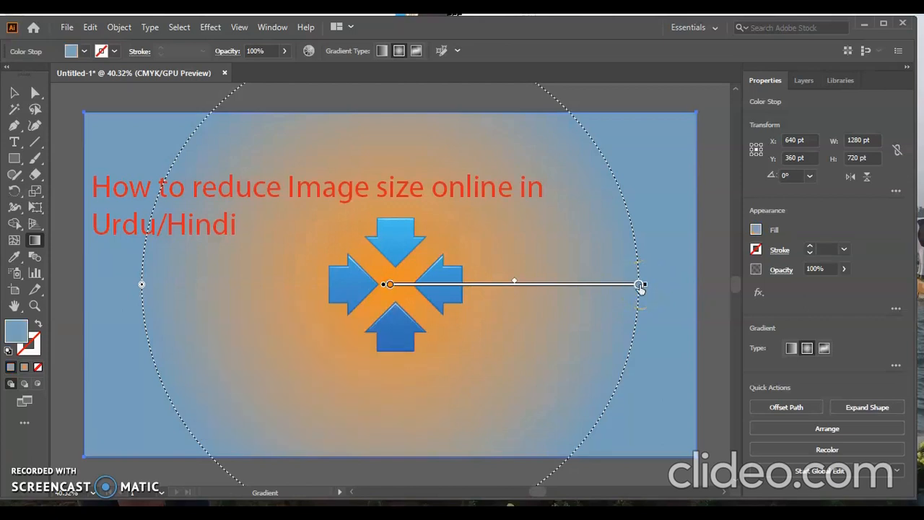
{"action": "double_click", "coordinate": [639, 285]}
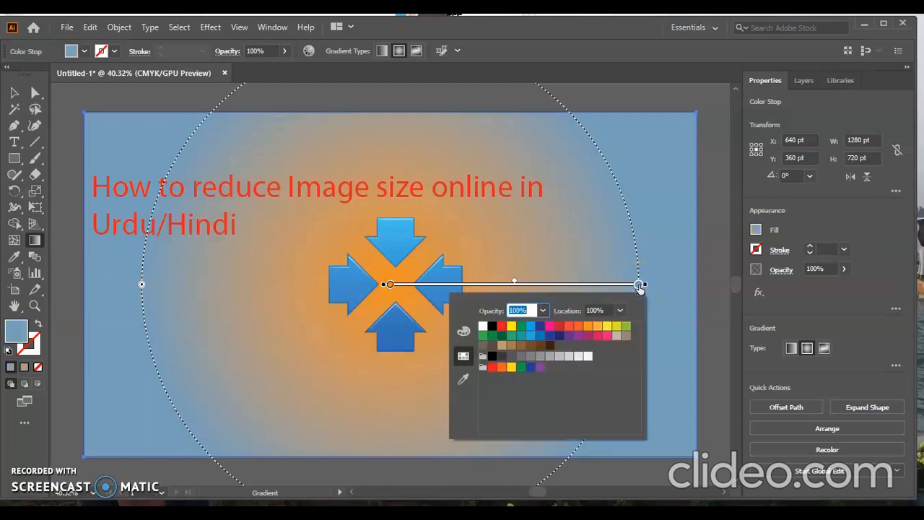
{"action": "left_click", "coordinate": [607, 327]}
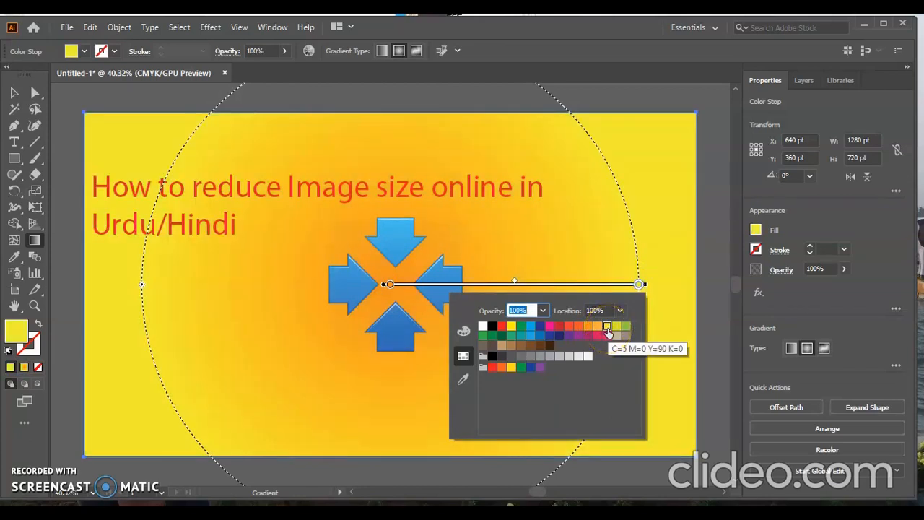
Change the background gradient's centre stop to bright yellow FFF200 and its outer stop to a dark grey swatch.
{"action": "left_click", "coordinate": [390, 284]}
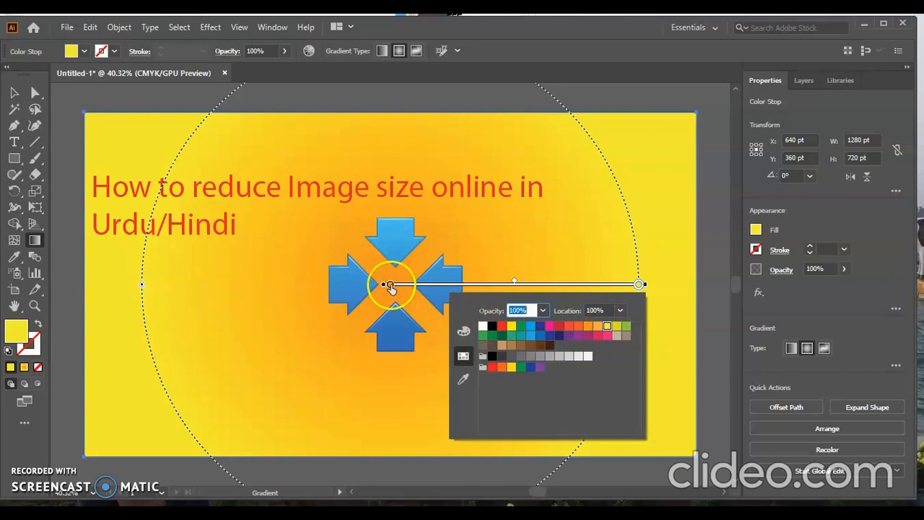
{"action": "double_click", "coordinate": [390, 285]}
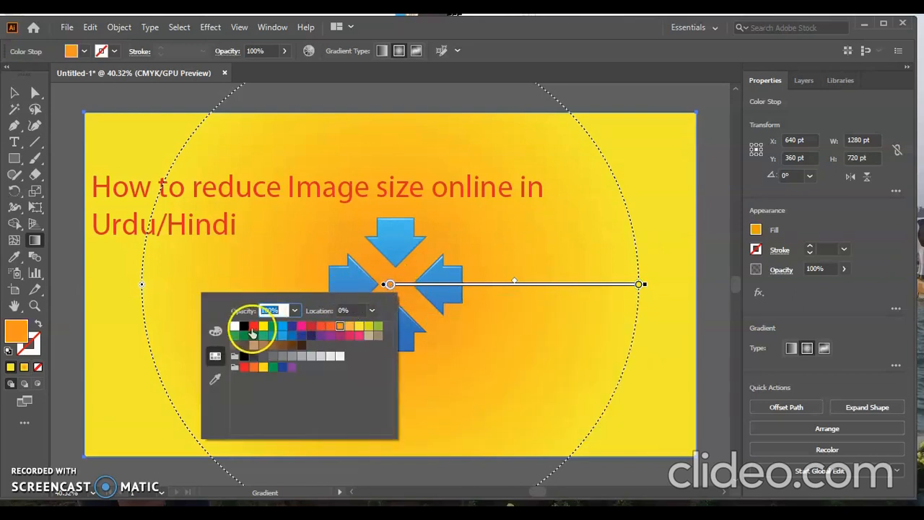
{"action": "left_click", "coordinate": [245, 329]}
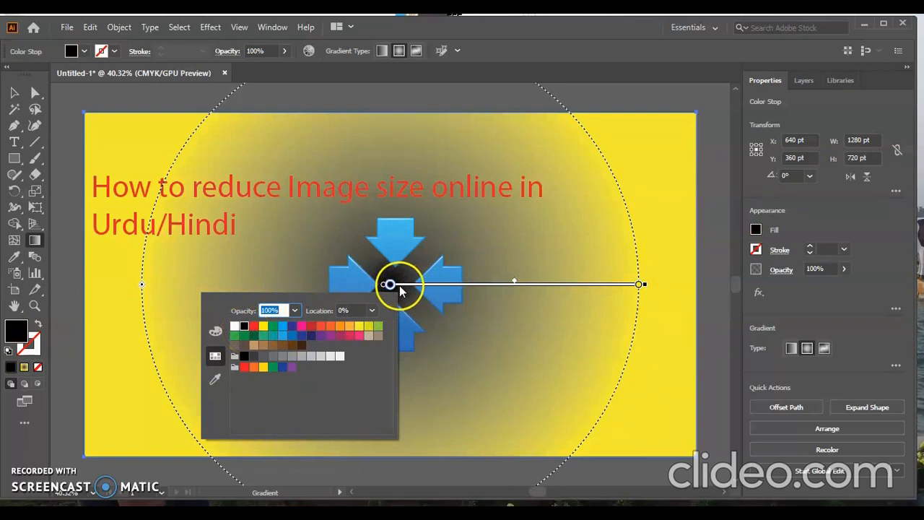
{"action": "left_click", "coordinate": [264, 327]}
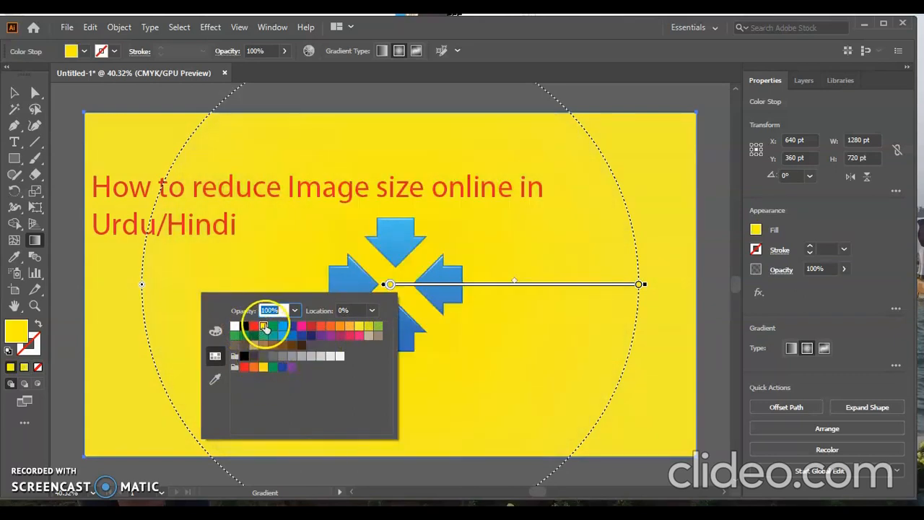
{"action": "double_click", "coordinate": [640, 284]}
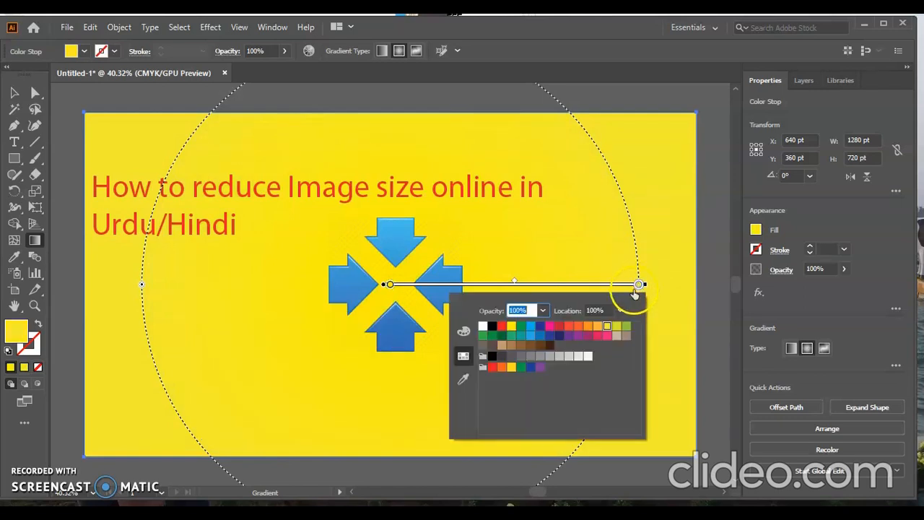
{"action": "left_click", "coordinate": [501, 355]}
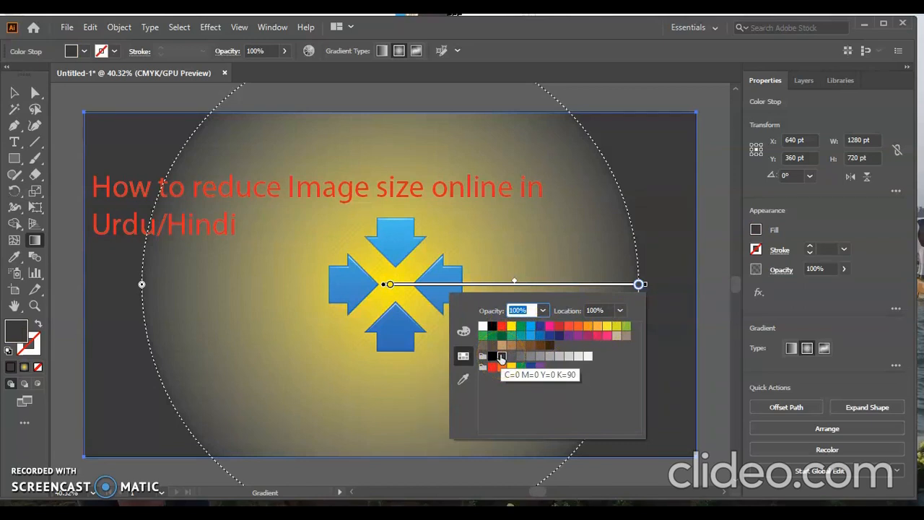
{"action": "left_click", "coordinate": [511, 356]}
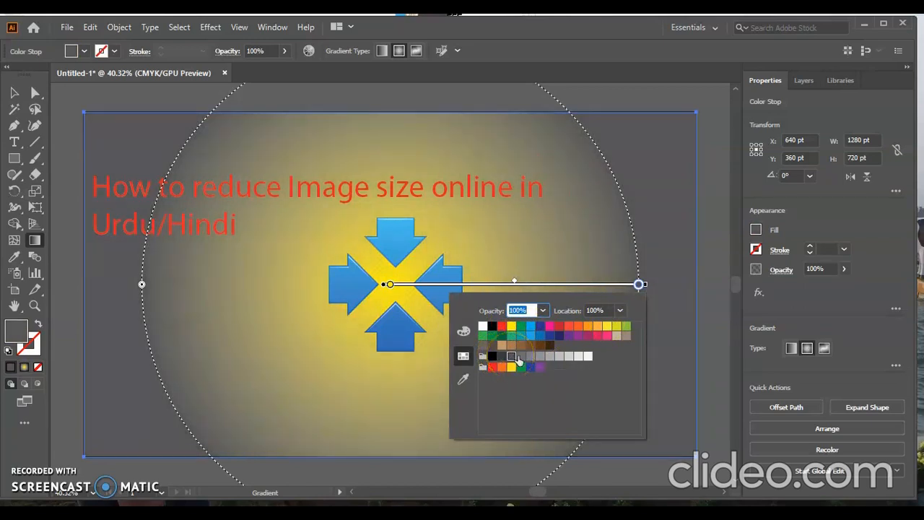
Darken the background gradient's centre stop to the mustard yellow BFB425.
{"action": "left_click", "coordinate": [387, 286]}
{"action": "double_click", "coordinate": [389, 286]}
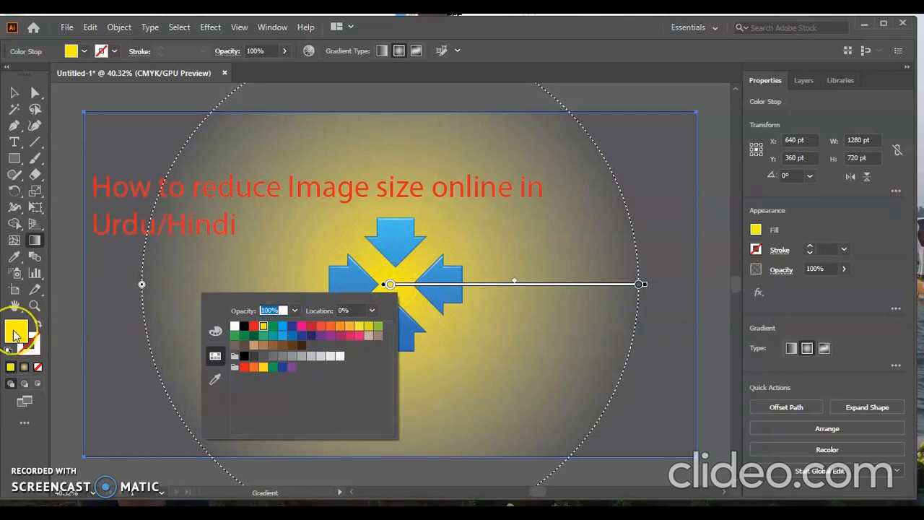
{"action": "left_click", "coordinate": [16, 332]}
{"action": "double_click", "coordinate": [16, 332]}
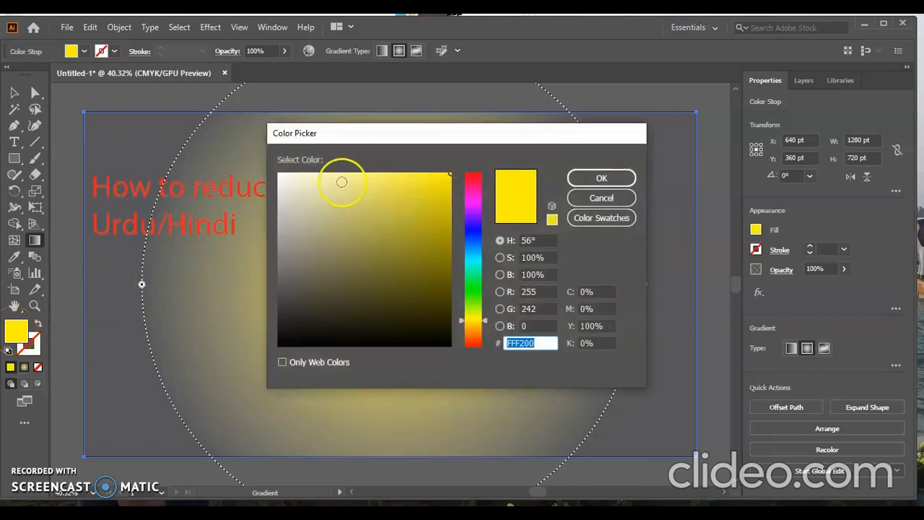
{"action": "left_click_drag", "start_coordinate": [441, 179], "coordinate": [442, 185]}
{"action": "left_click_drag", "start_coordinate": [437, 190], "coordinate": [418, 212]}
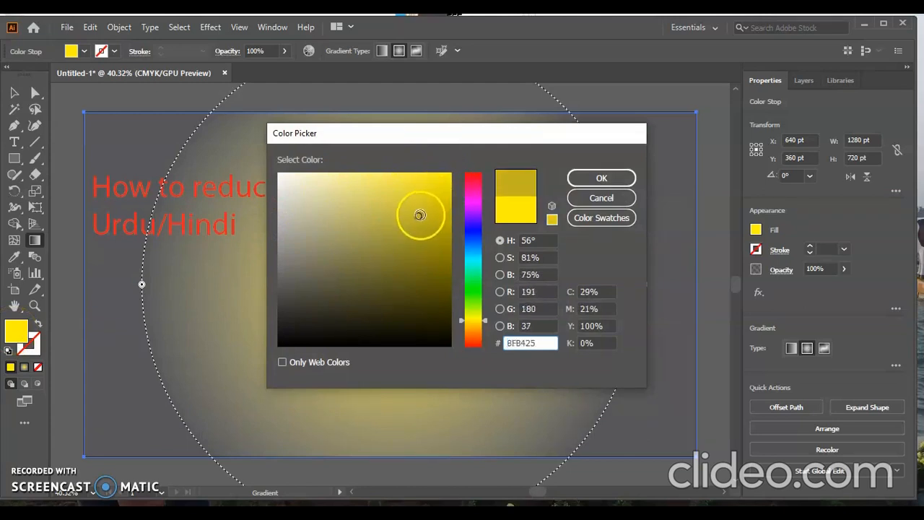
{"action": "left_click", "coordinate": [579, 178]}
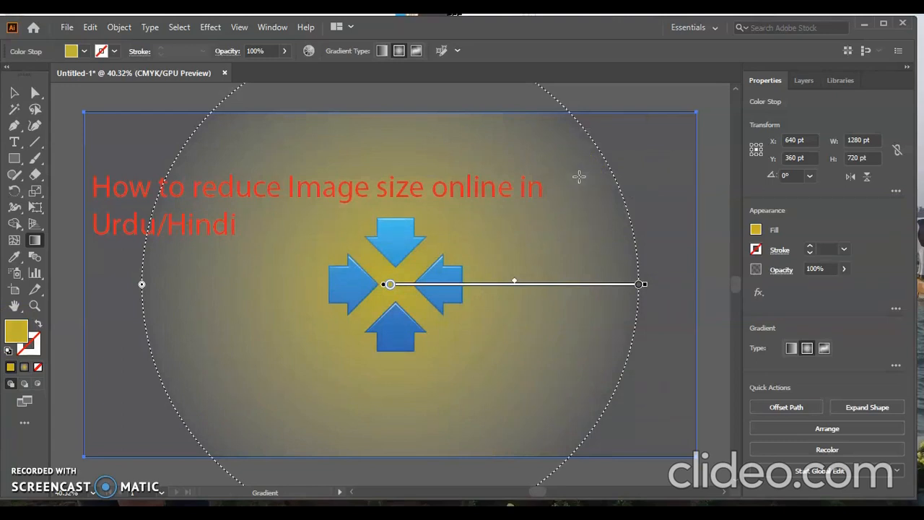
Lighten the background gradient's centre stop to the pale yellow CCC375.
{"action": "double_click", "coordinate": [17, 334]}
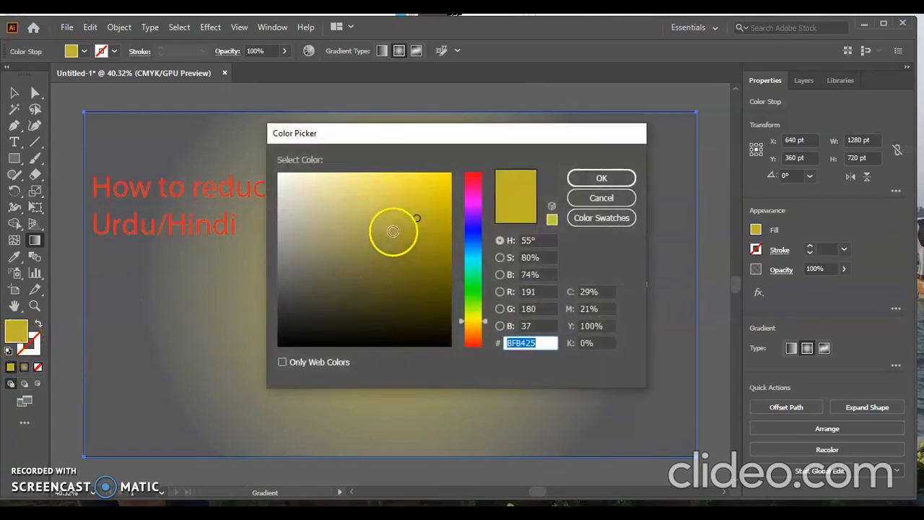
{"action": "mouse_move", "coordinate": [417, 218]}
{"action": "left_mouse_down"}
{"action": "mouse_move", "coordinate": [377, 202]}
{"action": "mouse_move", "coordinate": [353, 206]}
{"action": "left_mouse_up"}
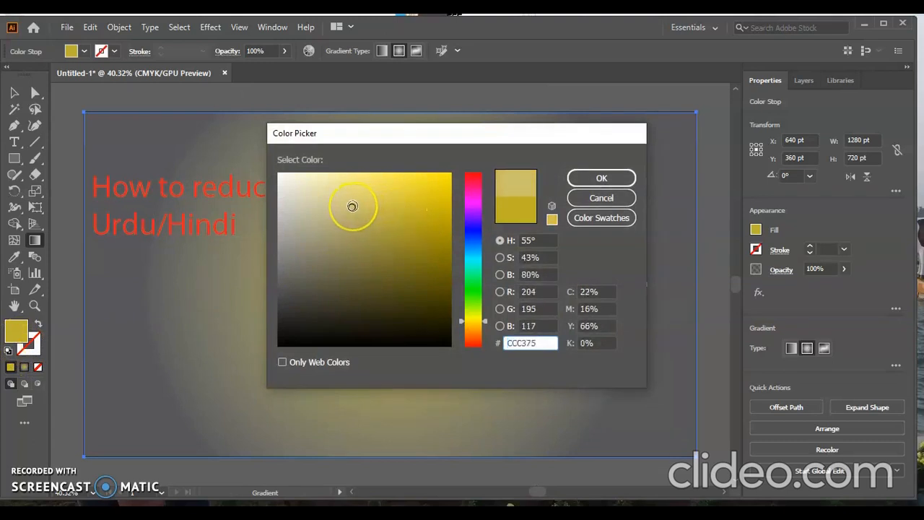
{"action": "left_click_drag", "start_coordinate": [484, 140], "coordinate": [581, 169]}
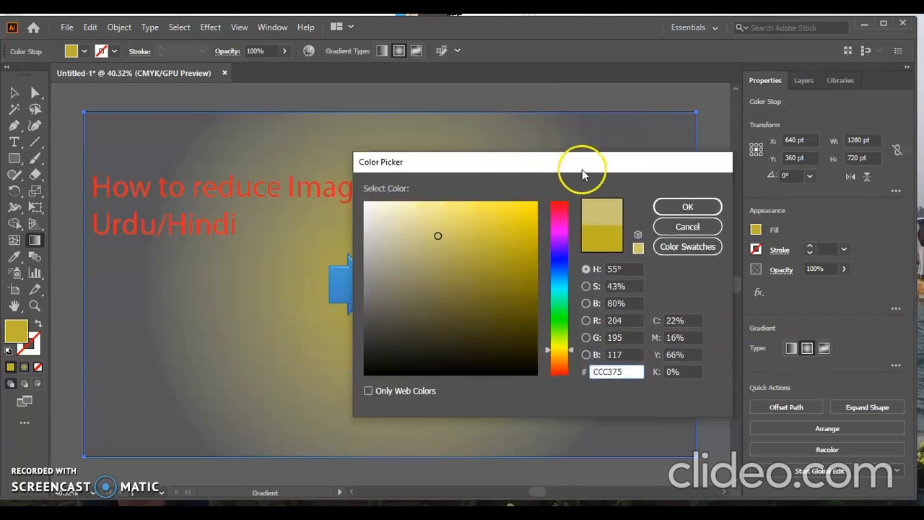
{"action": "left_click", "coordinate": [673, 209]}
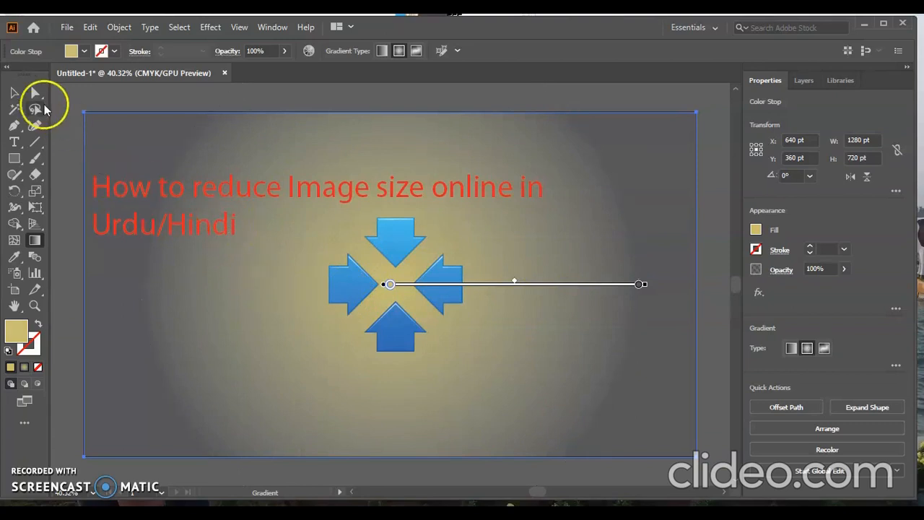
Recolour the whole heading text with the off-white fill EAE1E1.
{"action": "left_click", "coordinate": [14, 93]}
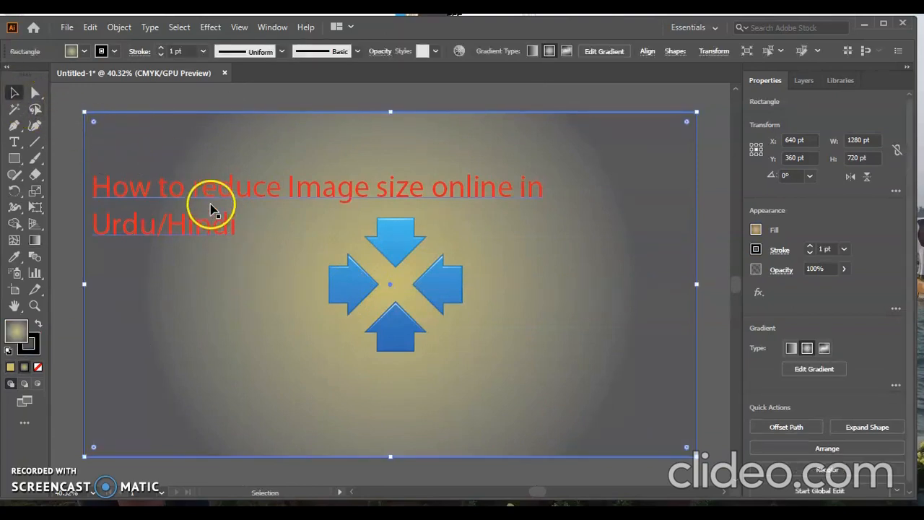
{"action": "double_click", "coordinate": [235, 226]}
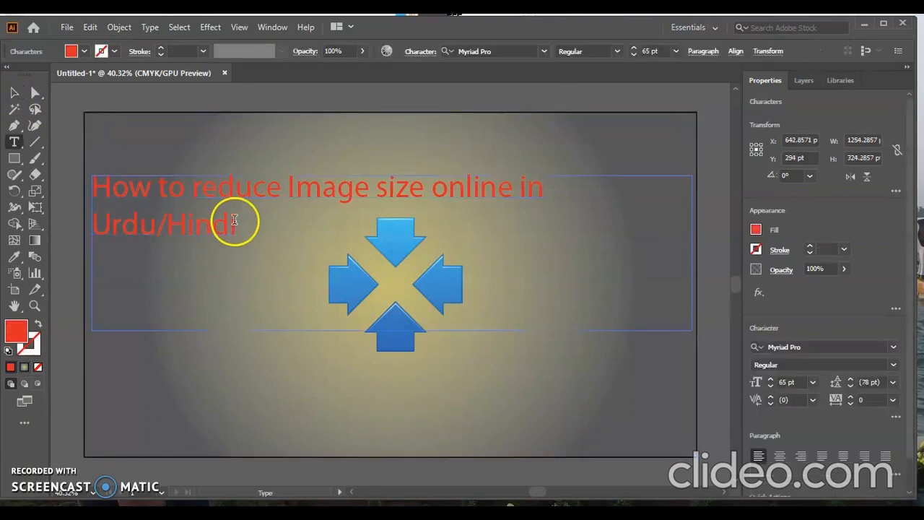
{"action": "left_click_drag", "start_coordinate": [235, 222], "coordinate": [99, 193]}
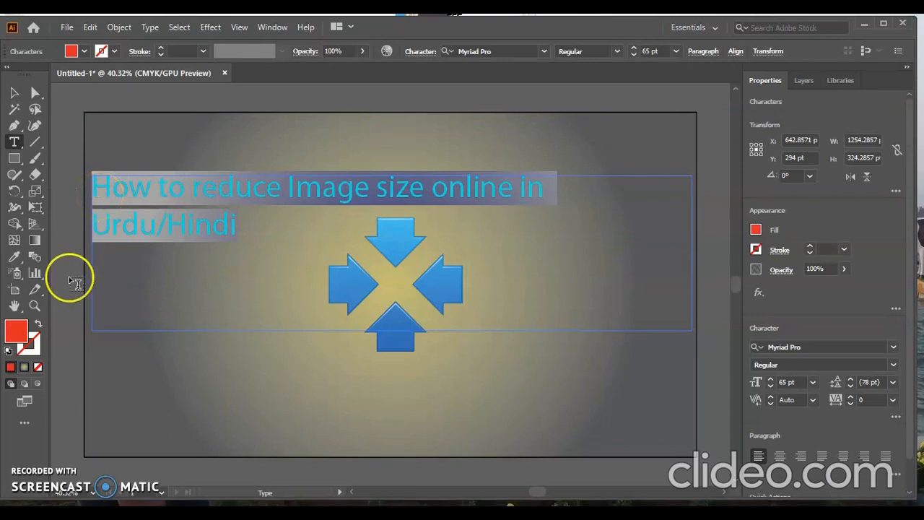
{"action": "double_click", "coordinate": [17, 331]}
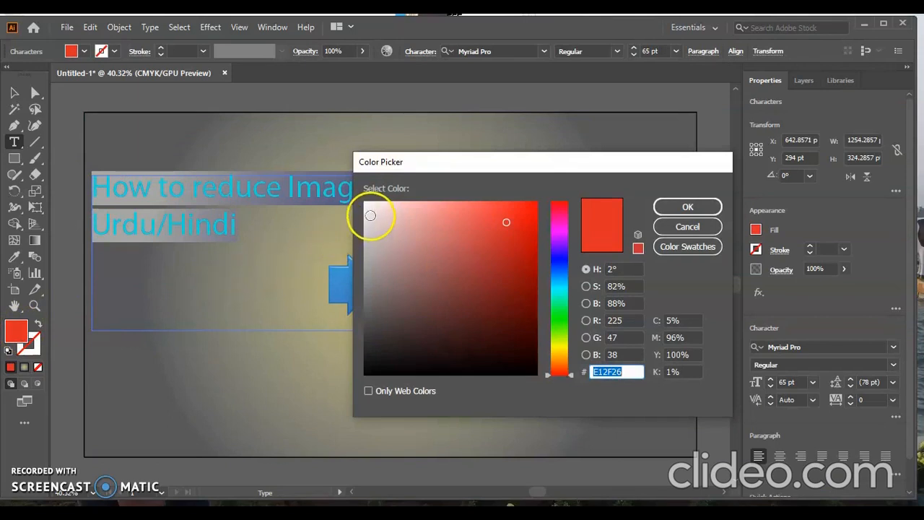
{"action": "left_click", "coordinate": [371, 215]}
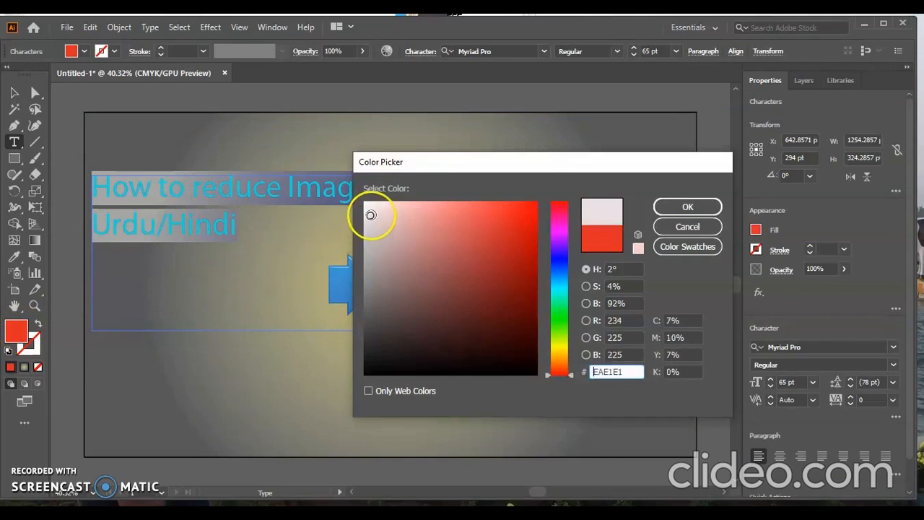
{"action": "left_click", "coordinate": [664, 207]}
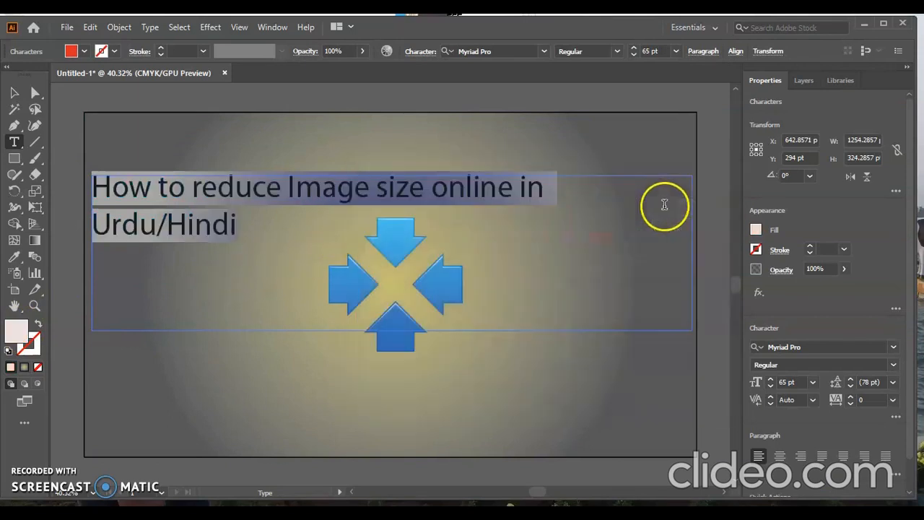
{"action": "left_click", "coordinate": [270, 286]}
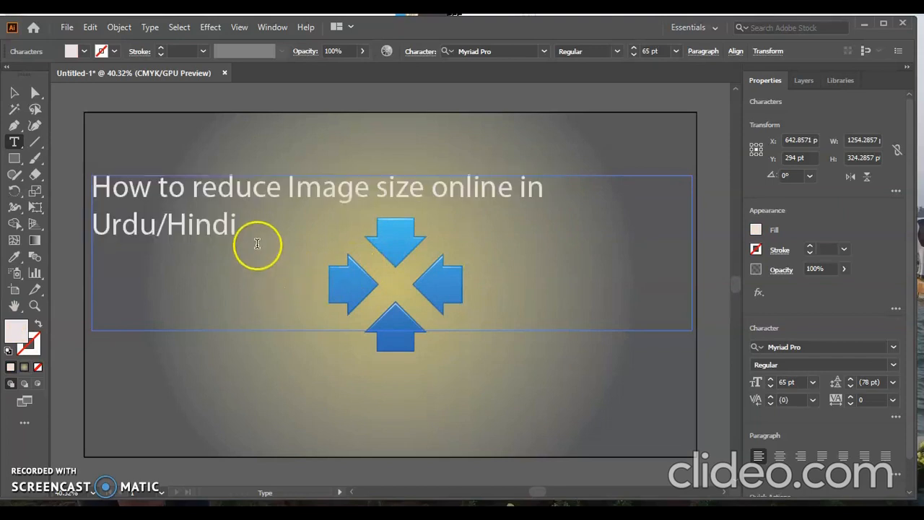
Try to recolour the whole heading text with the vivid blue fill 1E44D1.
{"action": "left_click_drag", "start_coordinate": [239, 224], "coordinate": [99, 196]}
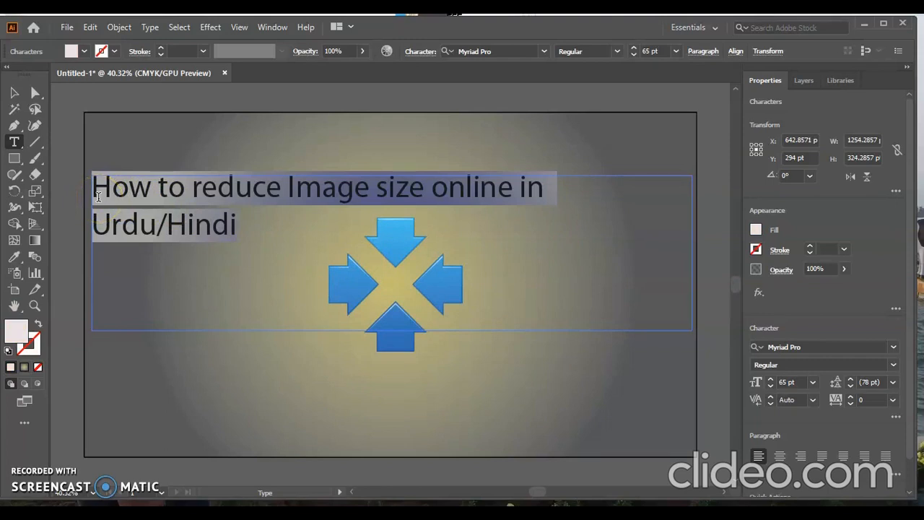
{"action": "double_click", "coordinate": [19, 333]}
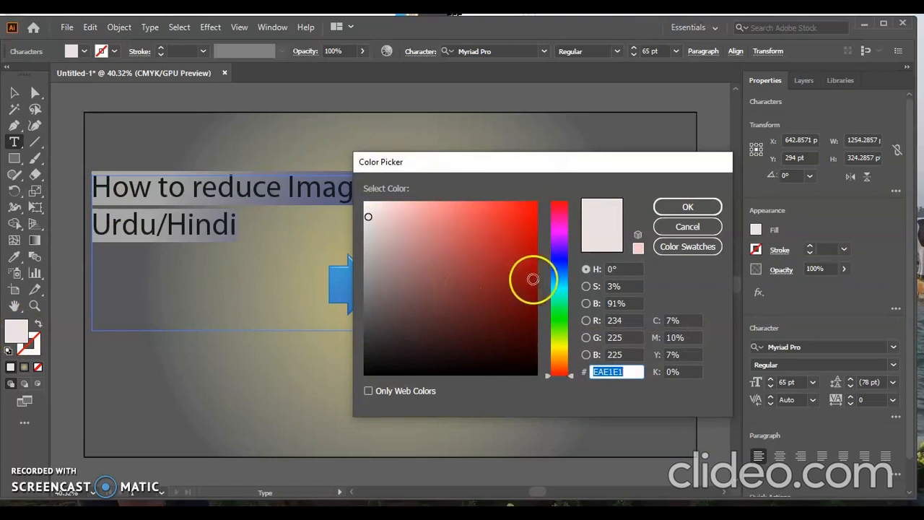
{"action": "left_click", "coordinate": [555, 289]}
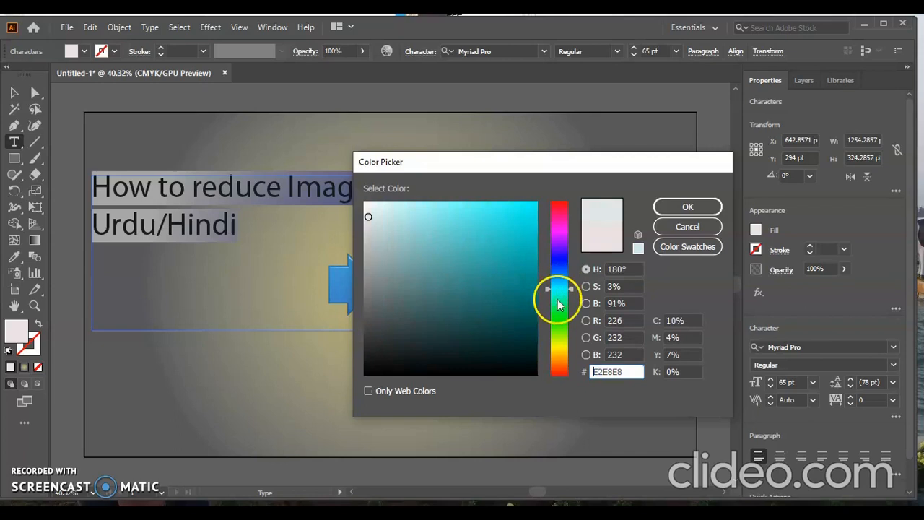
{"action": "left_click_drag", "start_coordinate": [562, 326], "coordinate": [561, 350]}
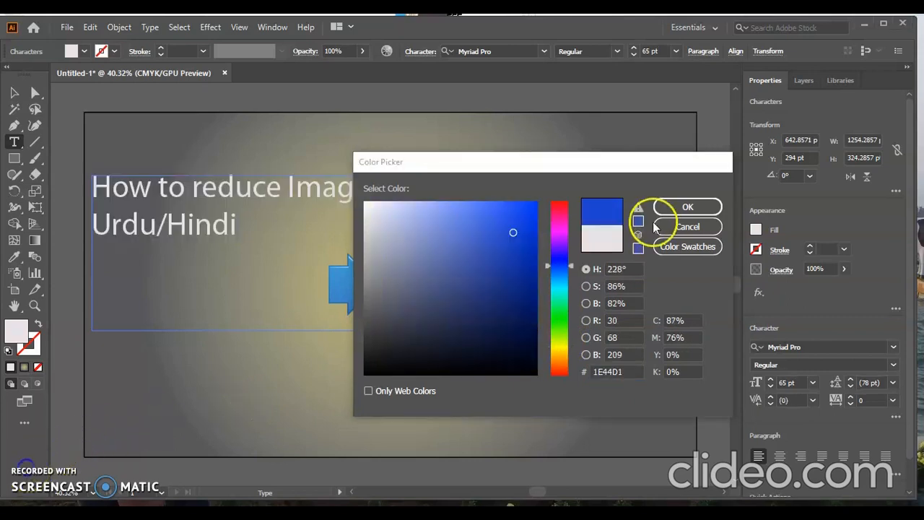
{"action": "left_click", "coordinate": [669, 208]}
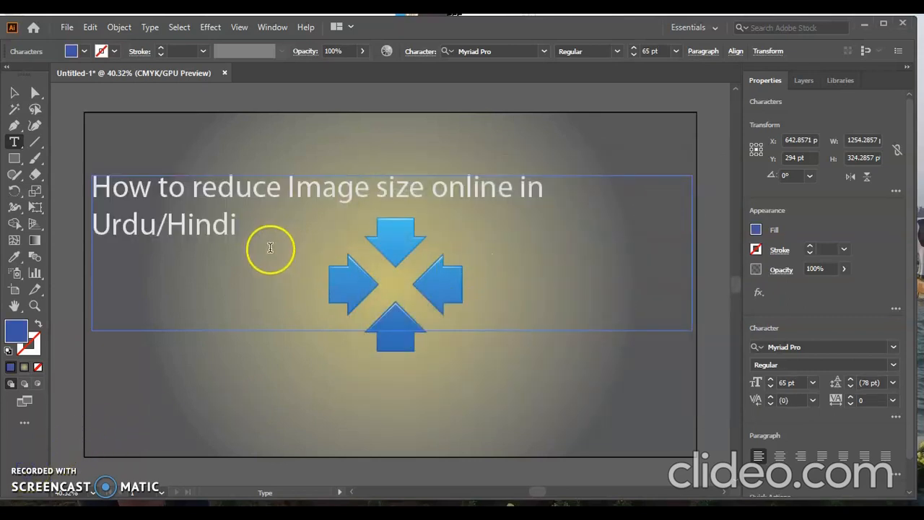
Recolour the whole heading text with the muted blue fill 4157AA.
{"action": "left_click_drag", "start_coordinate": [235, 225], "coordinate": [97, 199]}
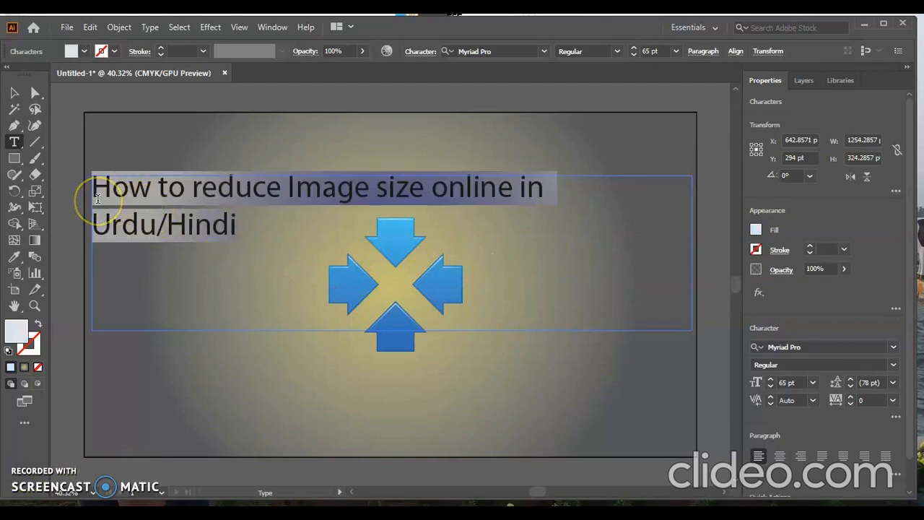
{"action": "double_click", "coordinate": [17, 333]}
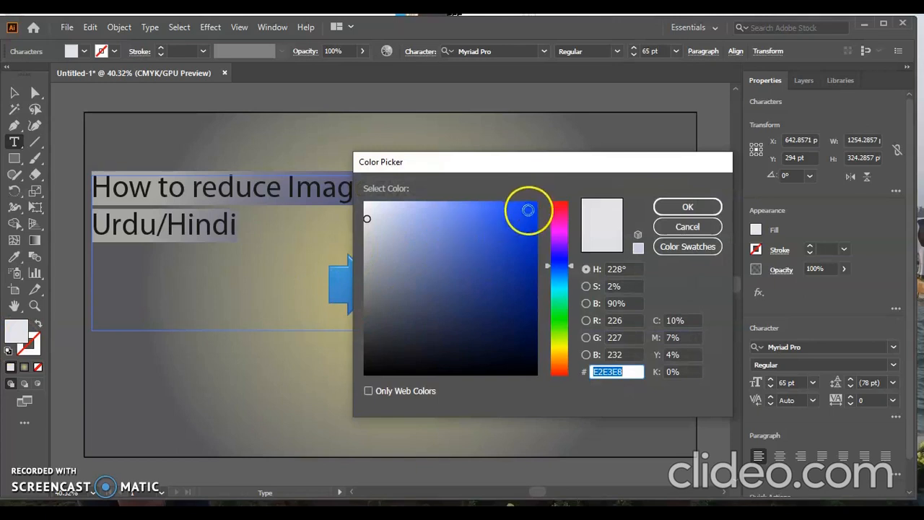
{"action": "left_click", "coordinate": [511, 224]}
{"action": "left_click", "coordinate": [506, 238]}
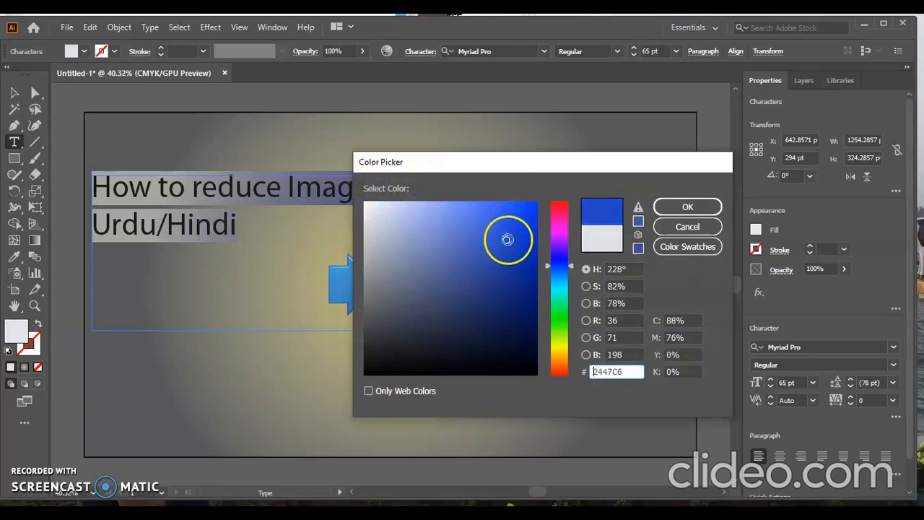
{"action": "left_click", "coordinate": [489, 253]}
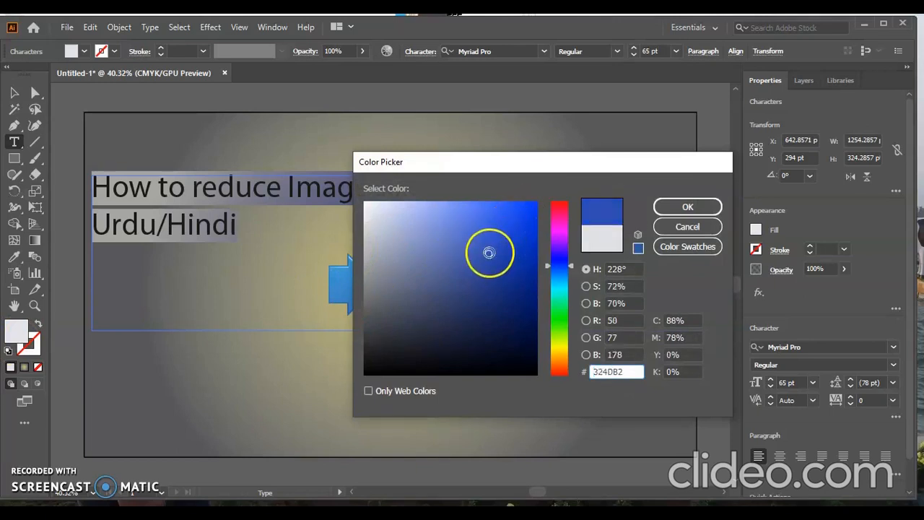
{"action": "left_click", "coordinate": [473, 257]}
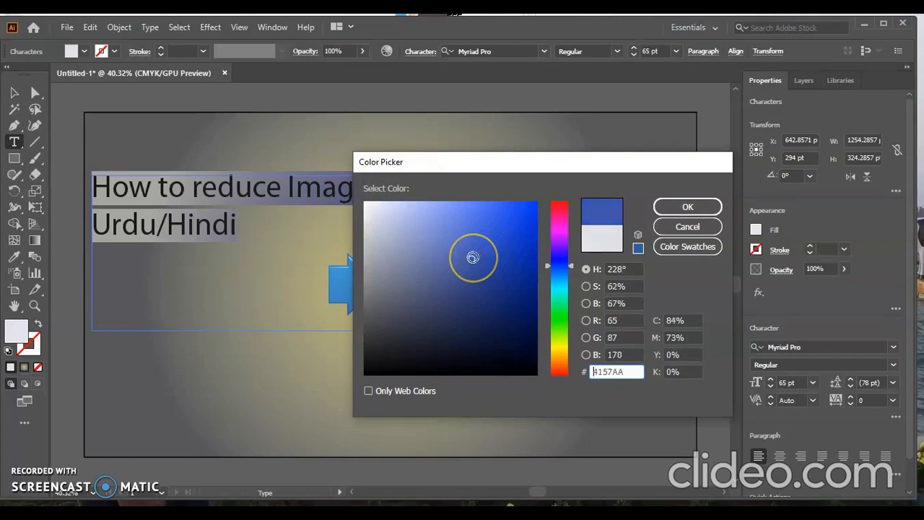
{"action": "left_click", "coordinate": [682, 207]}
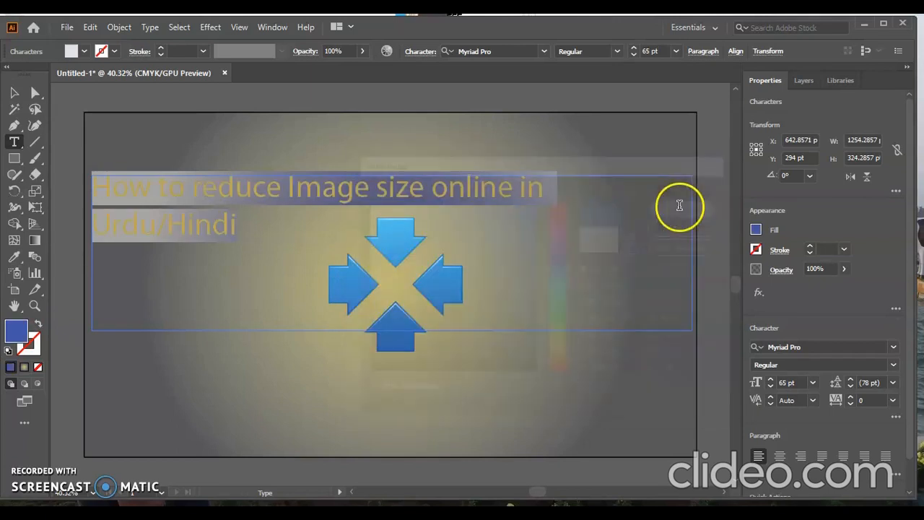
Recolour the whole heading text with the near-black fill 060607.
{"action": "left_click", "coordinate": [567, 248]}
{"action": "left_click_drag", "start_coordinate": [567, 249], "coordinate": [102, 194]}
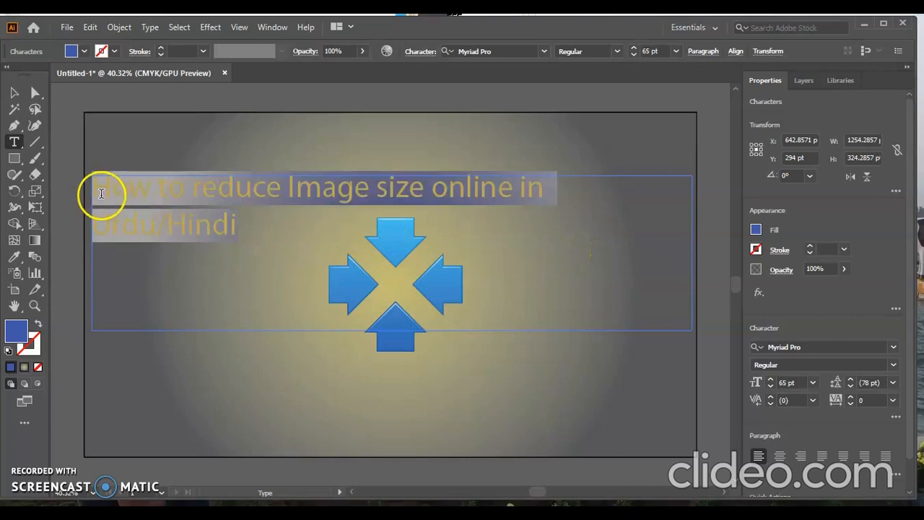
{"action": "double_click", "coordinate": [17, 334]}
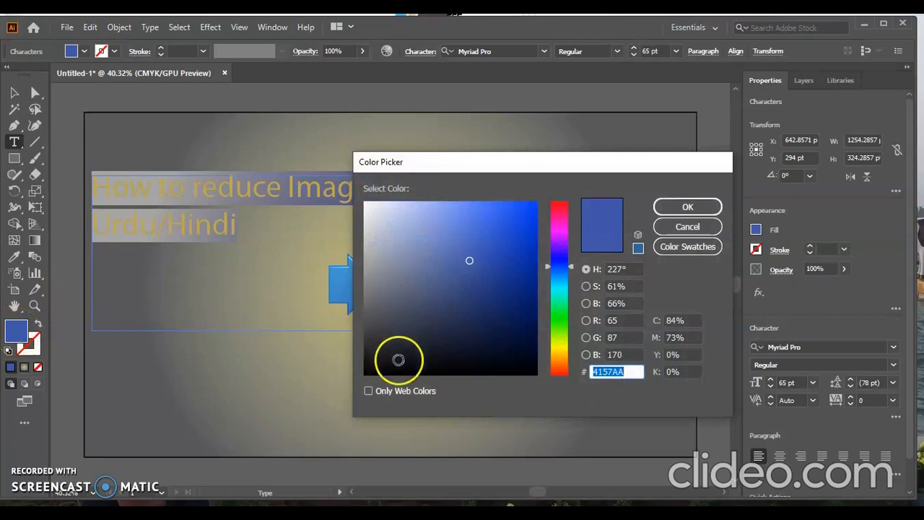
{"action": "left_click", "coordinate": [391, 371]}
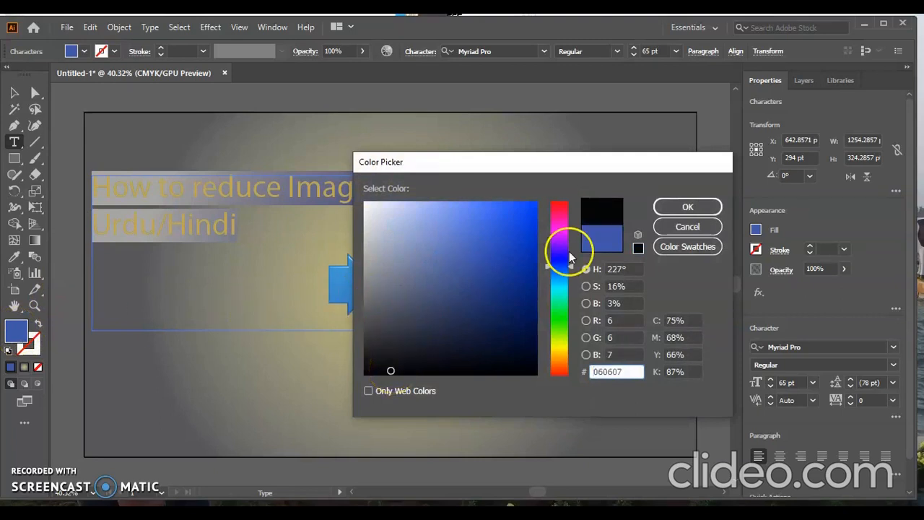
{"action": "left_click", "coordinate": [685, 207]}
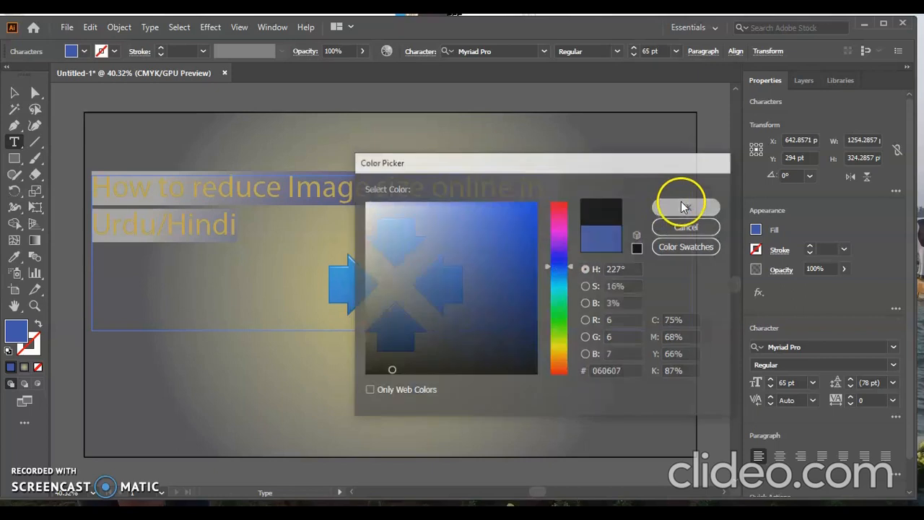
{"action": "left_click", "coordinate": [287, 259]}
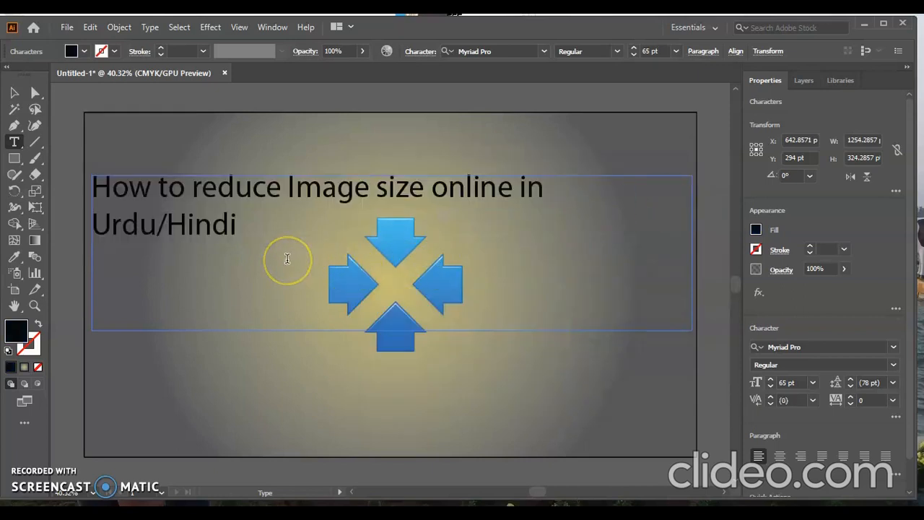
Apply the Bold style to the whole heading text and change its font to Arial Rounded MT Bold.
{"action": "left_click_drag", "start_coordinate": [284, 257], "coordinate": [99, 194]}
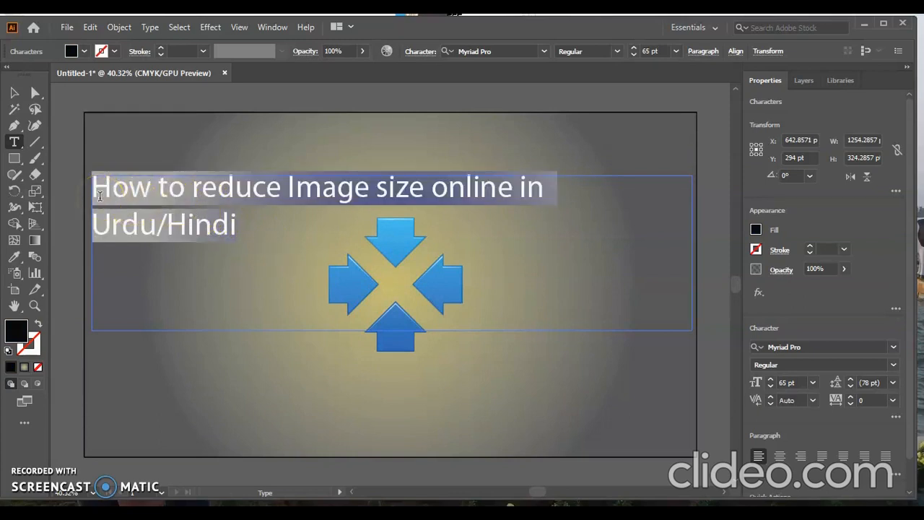
{"action": "left_click", "coordinate": [612, 69]}
{"action": "left_click", "coordinate": [618, 52]}
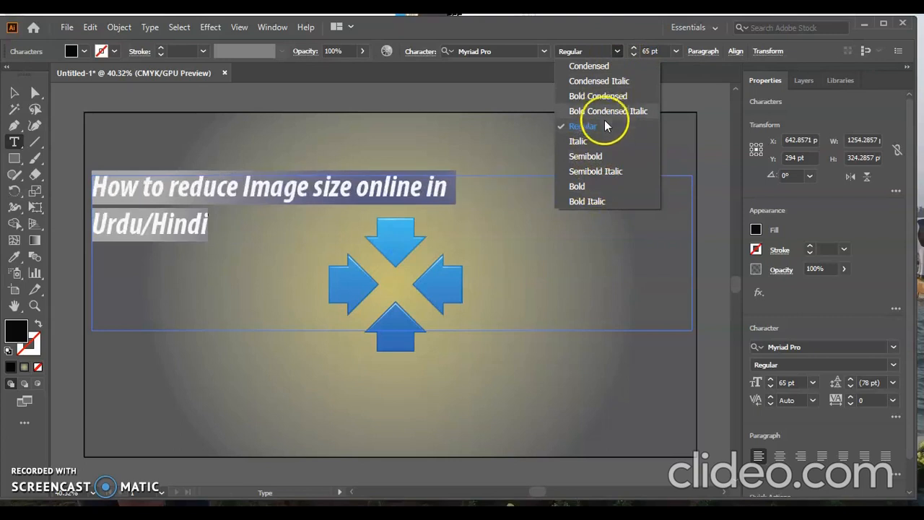
{"action": "left_click", "coordinate": [601, 186]}
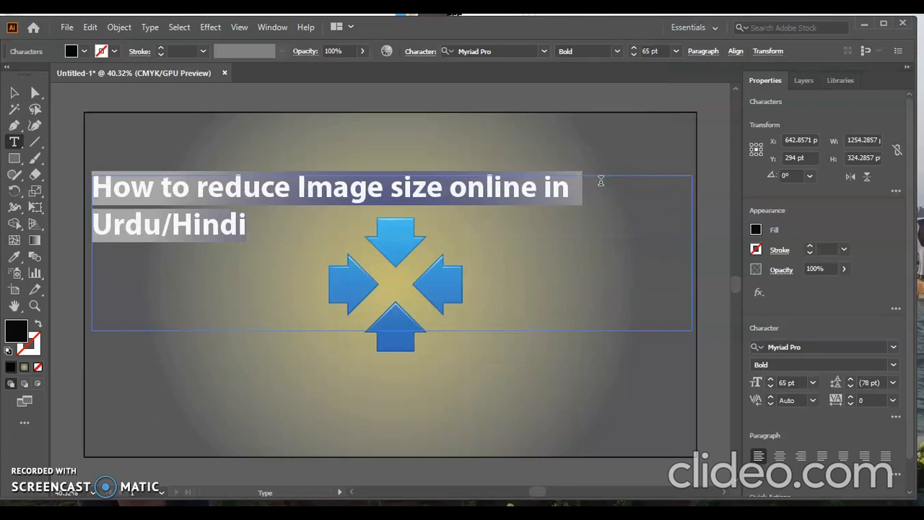
{"action": "left_click", "coordinate": [544, 52]}
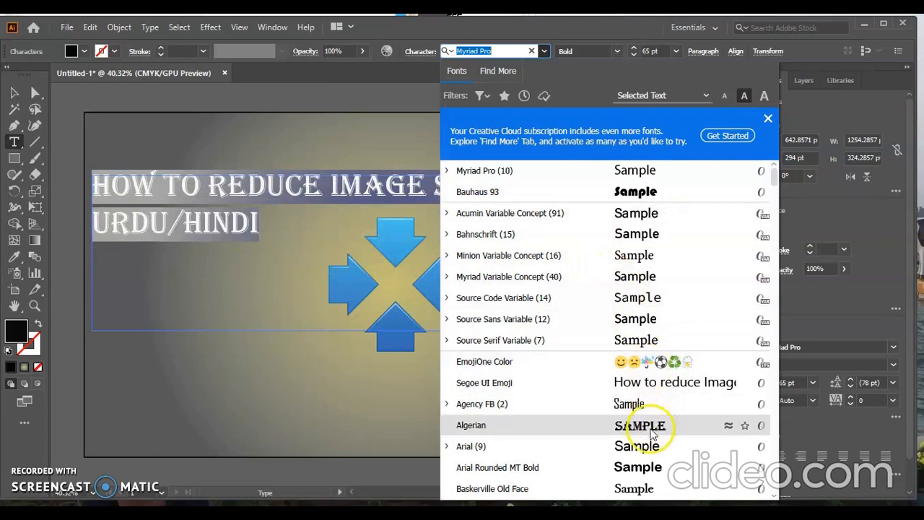
{"action": "left_click", "coordinate": [645, 470]}
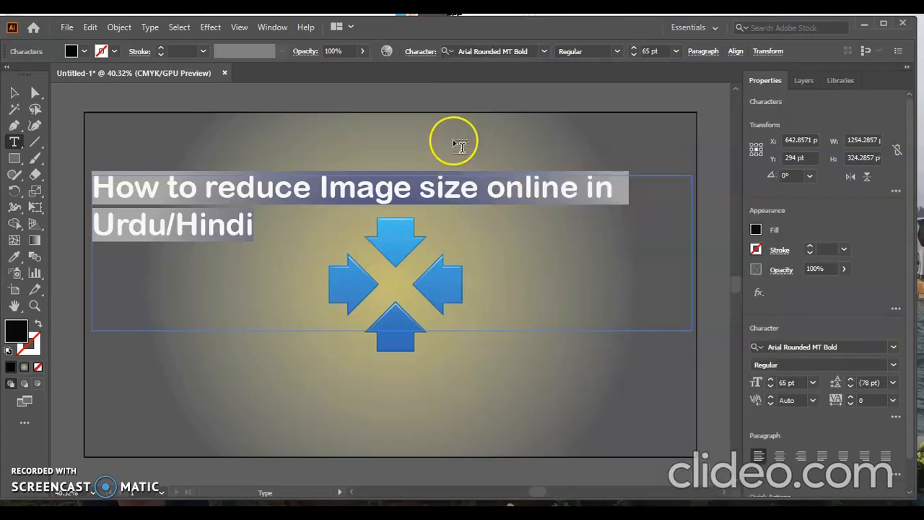
{"action": "left_click", "coordinate": [113, 52]}
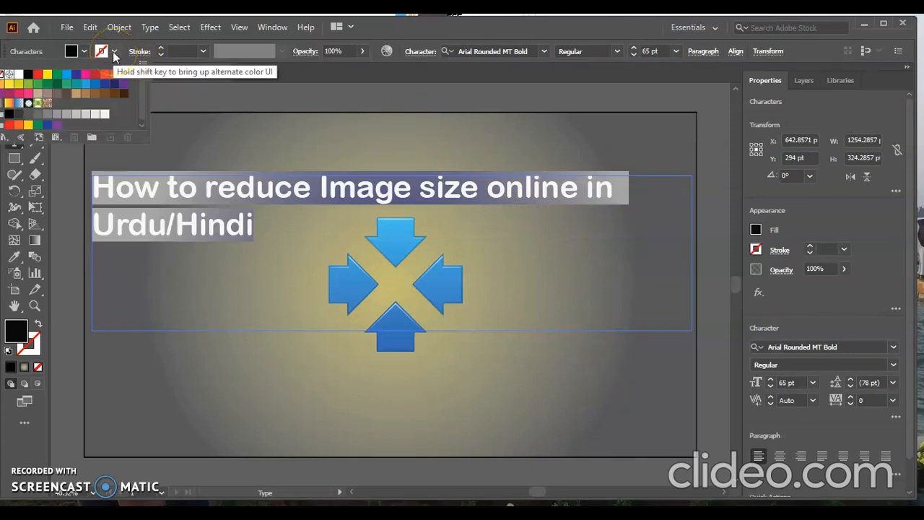
{"action": "left_click", "coordinate": [113, 53]}
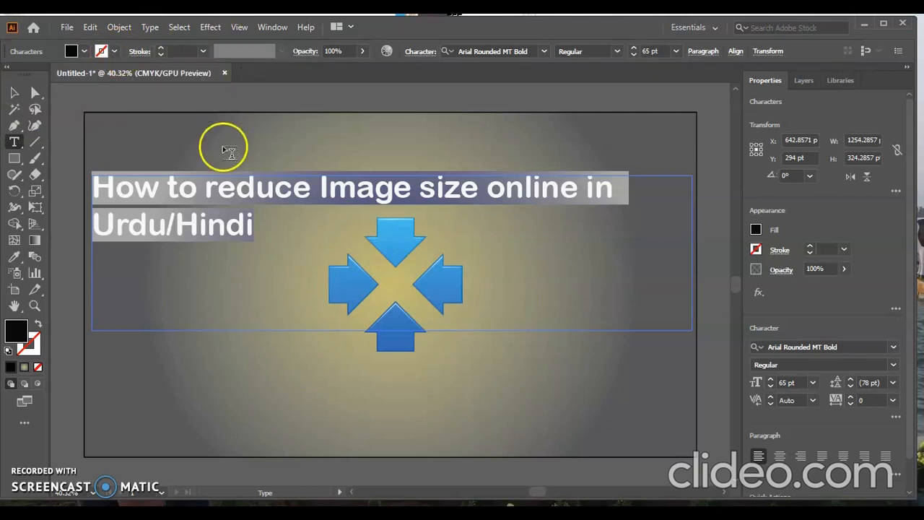
Recolour the whole heading text with the light grey fill D4D4DD.
{"action": "left_click", "coordinate": [266, 232]}
{"action": "left_click_drag", "start_coordinate": [266, 232], "coordinate": [93, 188]}
{"action": "double_click", "coordinate": [16, 331]}
{"action": "left_click", "coordinate": [370, 223]}
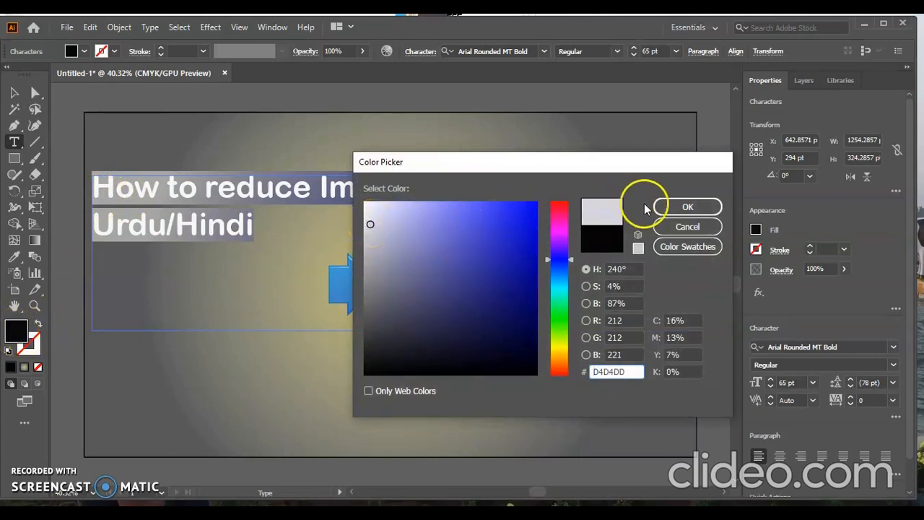
{"action": "left_click", "coordinate": [669, 205]}
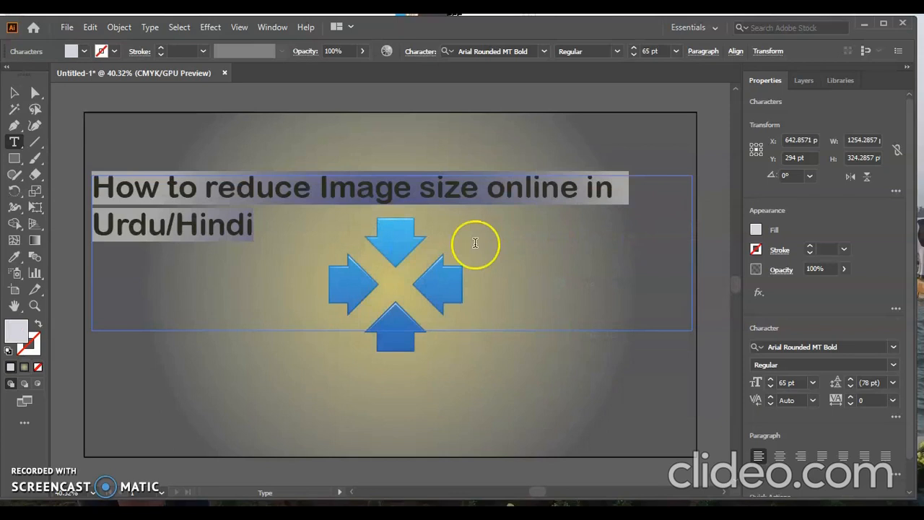
{"action": "left_click", "coordinate": [269, 245]}
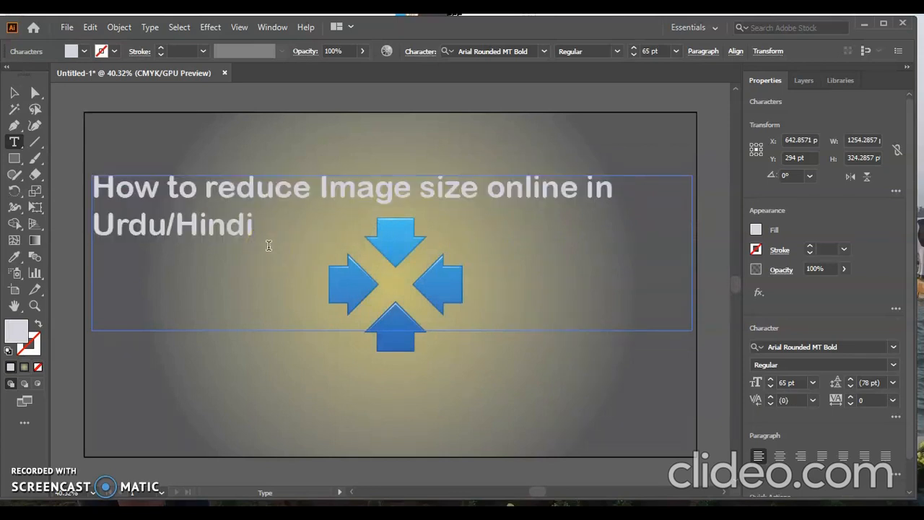
Move the heading text frame straight up, closer to the artboard's upper edge and clear of the arrow icon.
{"action": "left_click", "coordinate": [14, 94]}
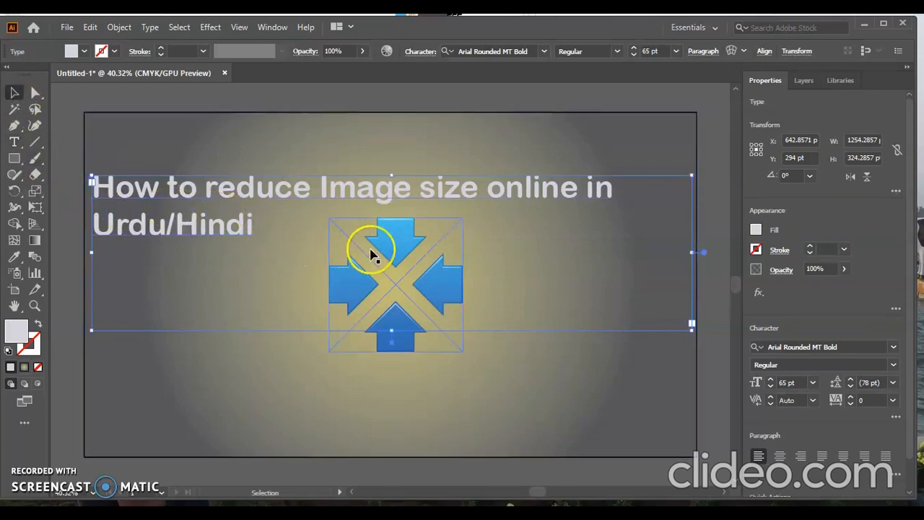
{"action": "left_click", "coordinate": [283, 303]}
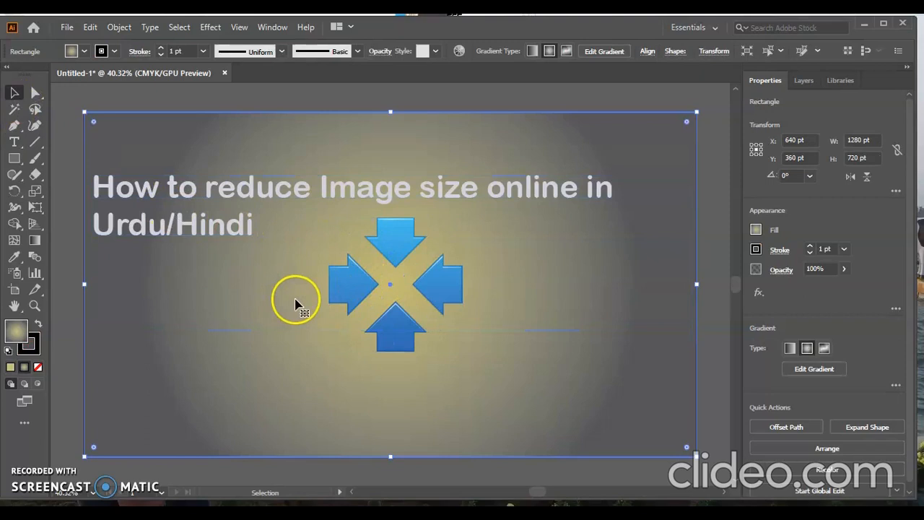
{"action": "left_click", "coordinate": [222, 242]}
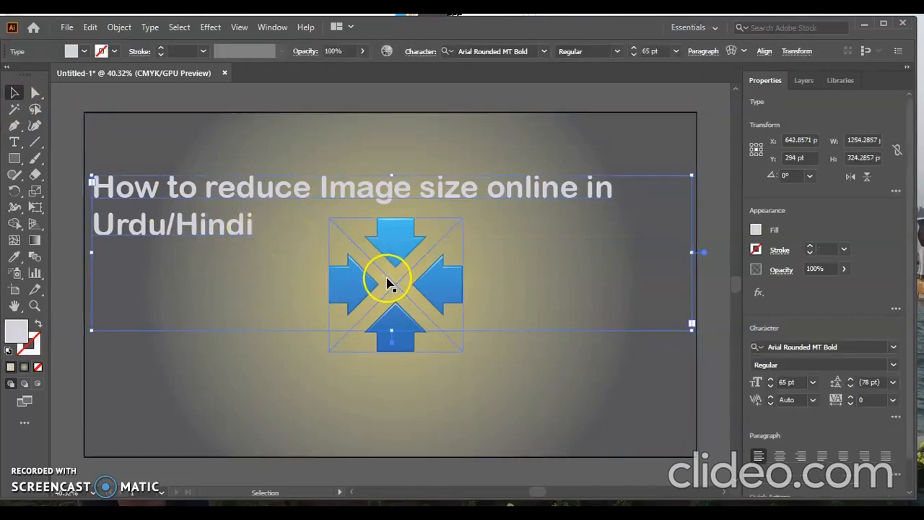
{"action": "left_click", "coordinate": [277, 234]}
{"action": "left_click", "coordinate": [227, 227]}
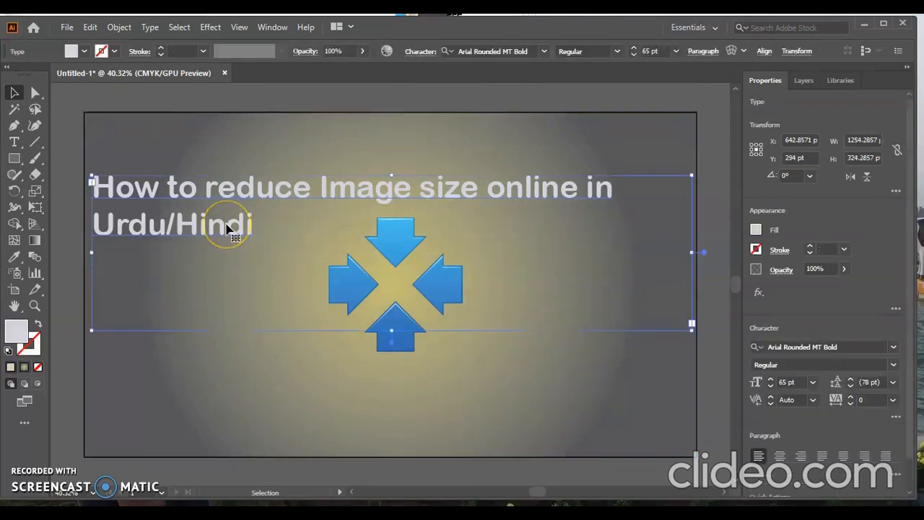
{"action": "left_click_drag", "start_coordinate": [226, 227], "coordinate": [227, 186]}
Move the blue arrow icon down to the lower middle of the artboard, keeping it roughly centred horizontally beneath the heading.
{"action": "left_click", "coordinate": [373, 339]}
{"action": "left_click", "coordinate": [389, 336]}
{"action": "key", "text": "Down"}
{"action": "left_click_drag", "start_coordinate": [398, 285], "coordinate": [396, 314]}
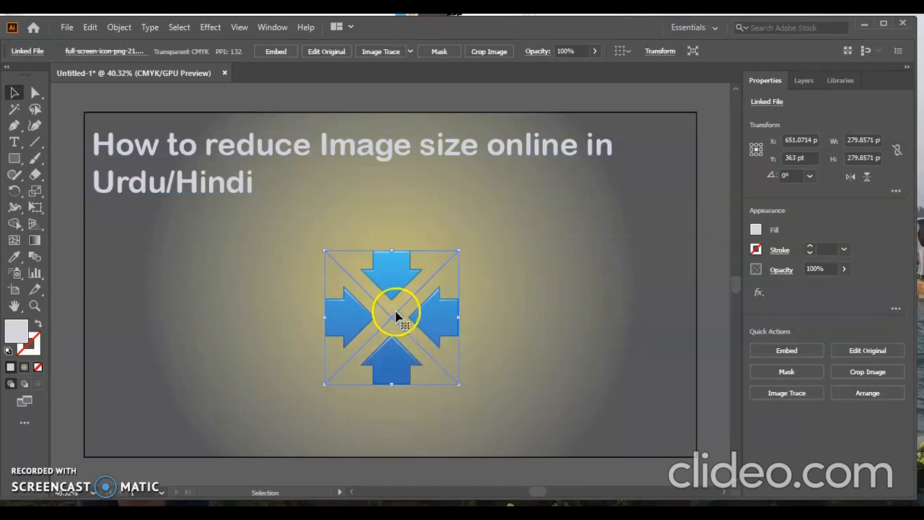